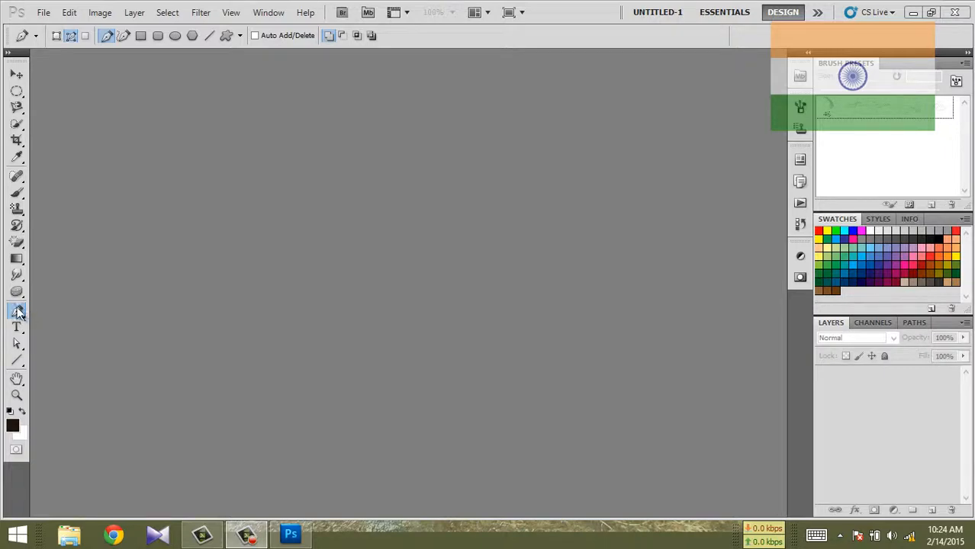
Step: Open the image kamal-hassan-birthday-2014 from the Training folder
{"action": "left_click", "coordinate": [43, 12]}
{"action": "left_click", "coordinate": [52, 40]}
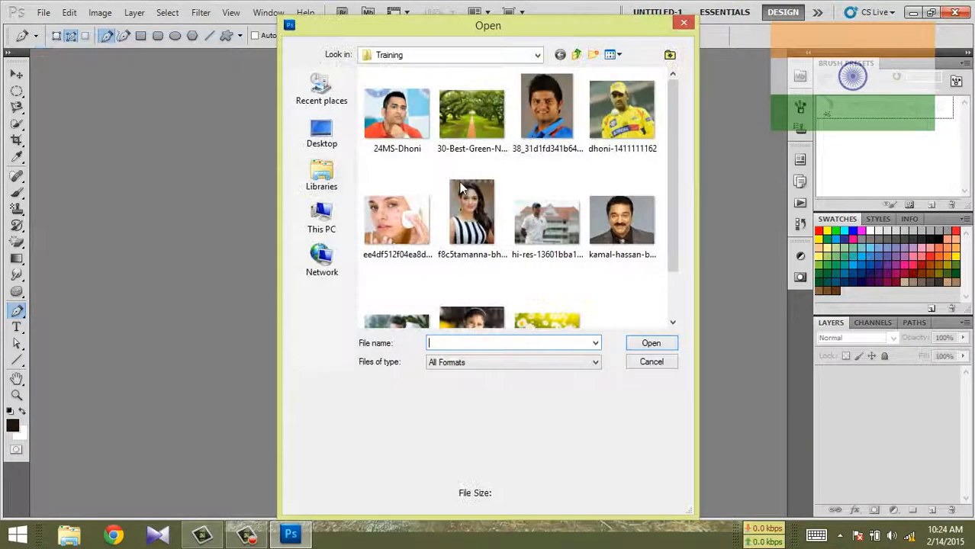
{"action": "left_click_drag", "start_coordinate": [672, 145], "coordinate": [663, 200]}
{"action": "left_click", "coordinate": [647, 193]}
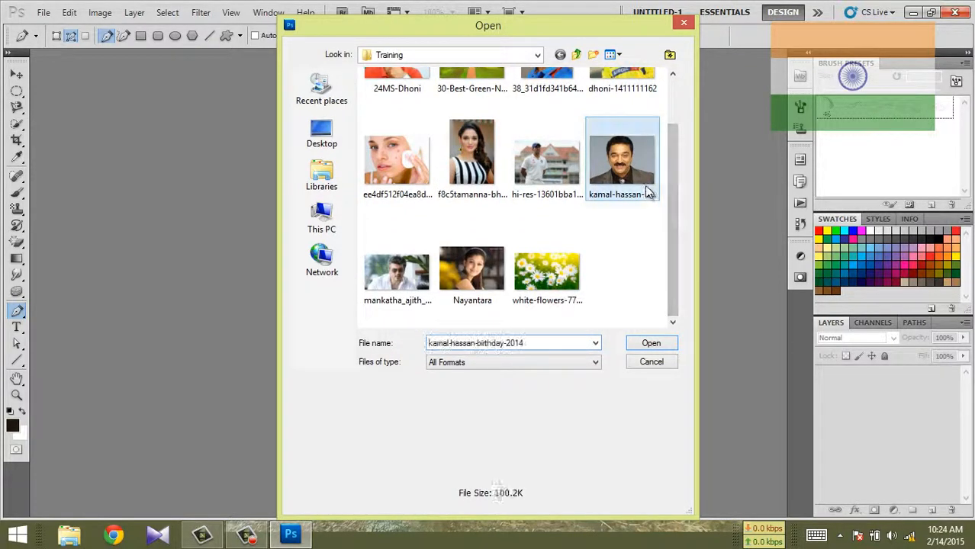
{"action": "left_click", "coordinate": [650, 345]}
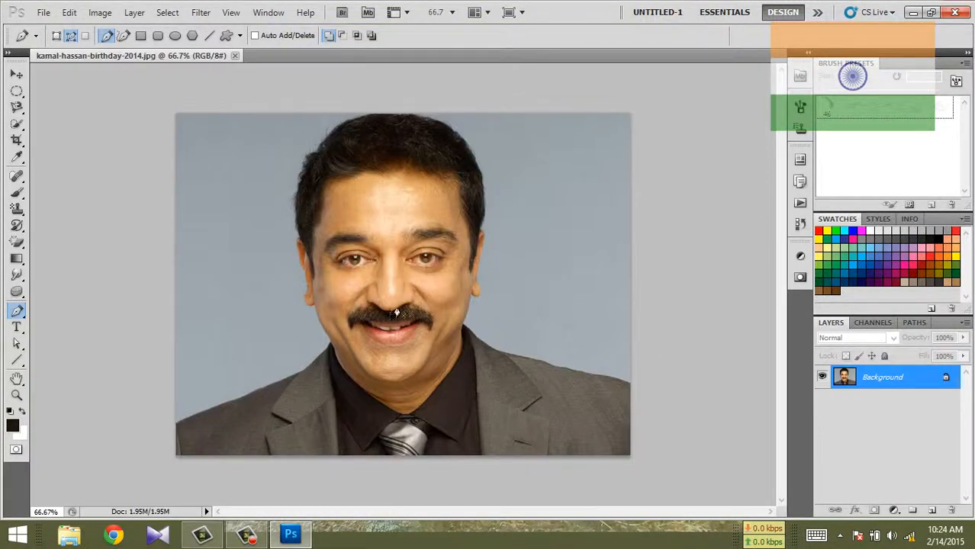
Step: Draw a closed irregular path with the Pen tool on the blue background left of the man's face, including one curved segment
{"action": "right_click", "coordinate": [21, 315]}
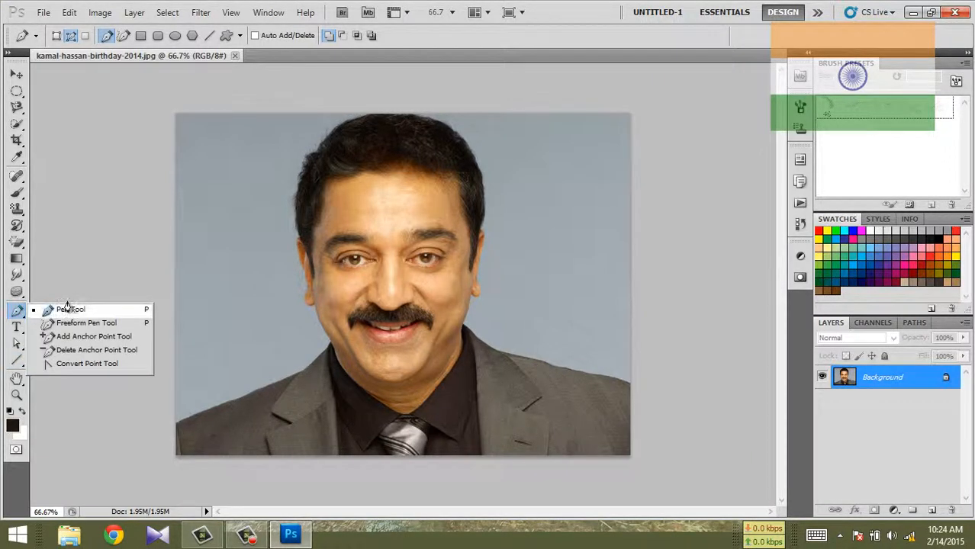
{"action": "left_click", "coordinate": [95, 313]}
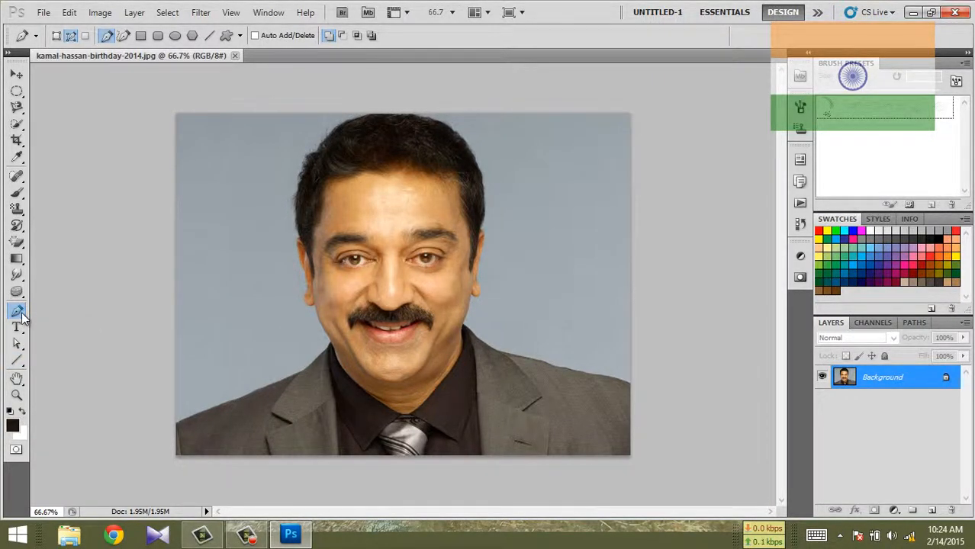
{"action": "left_click", "coordinate": [18, 226]}
{"action": "key", "text": "p"}
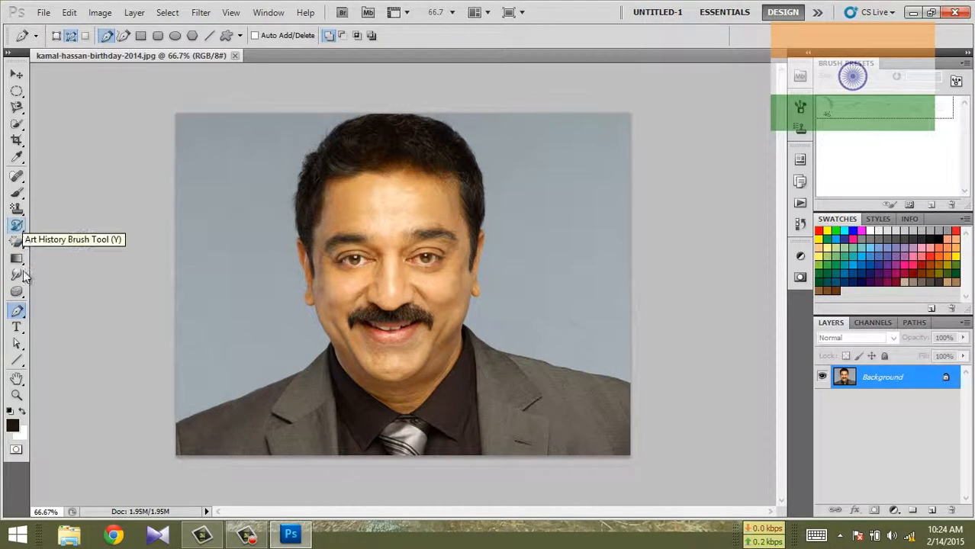
{"action": "right_click", "coordinate": [24, 314]}
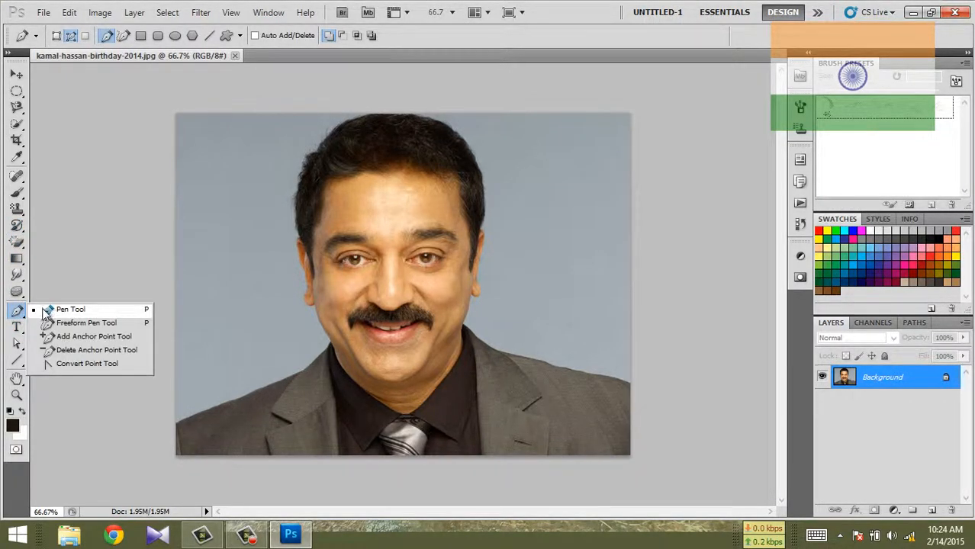
{"action": "left_click", "coordinate": [45, 308]}
{"action": "left_click", "coordinate": [184, 284]}
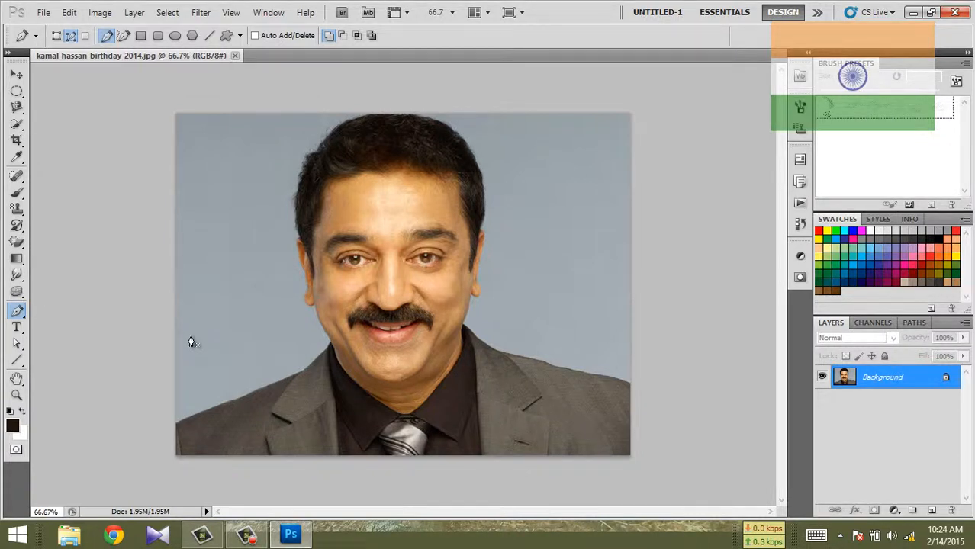
{"action": "left_click", "coordinate": [184, 370]}
{"action": "left_click", "coordinate": [211, 237]}
{"action": "left_click", "coordinate": [255, 237]}
{"action": "left_click", "coordinate": [257, 277]}
{"action": "left_click_drag", "start_coordinate": [255, 320], "coordinate": [236, 335]}
{"action": "left_click", "coordinate": [206, 361]}
{"action": "left_click", "coordinate": [203, 371]}
{"action": "left_click", "coordinate": [189, 382]}
{"action": "left_click", "coordinate": [184, 370]}
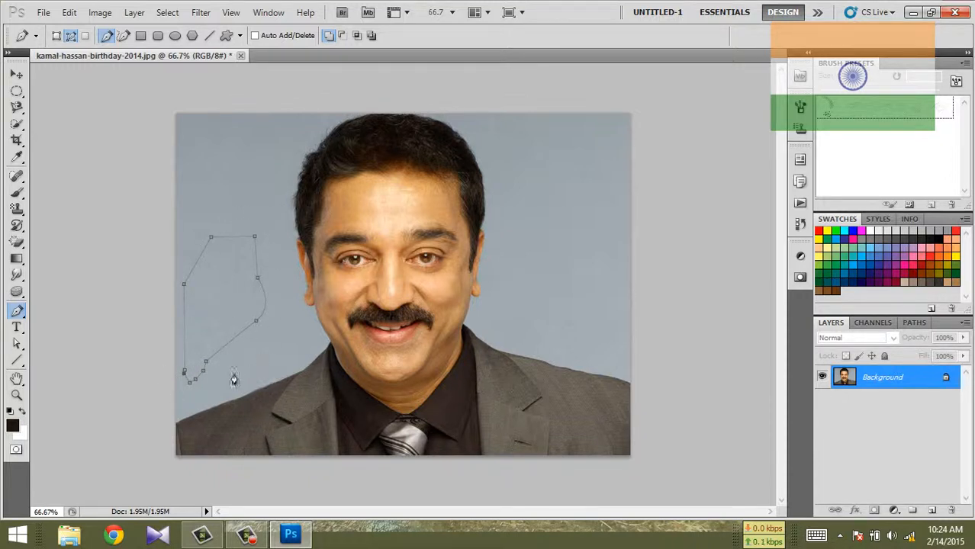
{"action": "left_click", "coordinate": [184, 372]}
Step: Draw a closed triangular path on the background above the first path
{"action": "left_click", "coordinate": [204, 195]}
{"action": "left_click", "coordinate": [251, 143]}
{"action": "left_click", "coordinate": [260, 222]}
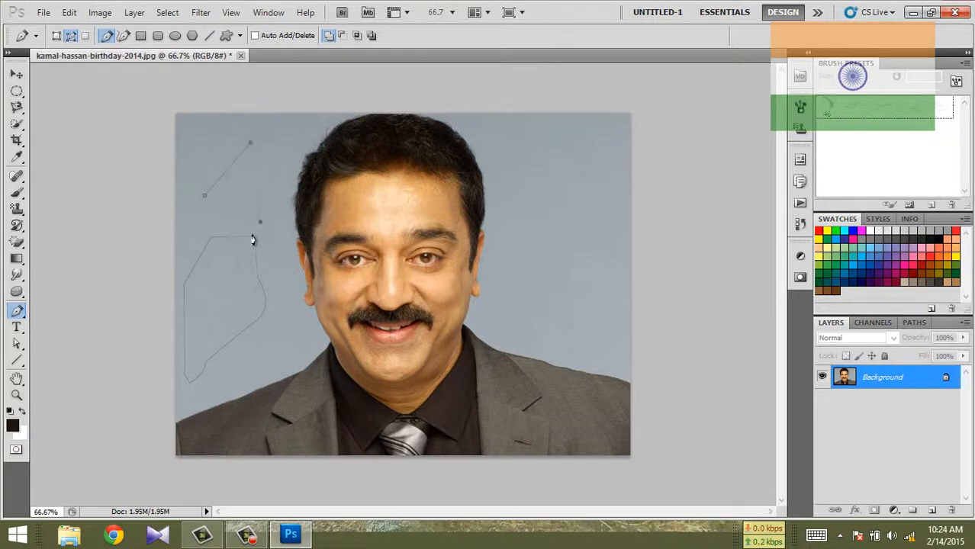
{"action": "left_click", "coordinate": [205, 196]}
Step: Draw a small closed path with a curved side overlapping the lower right part of the first path
{"action": "left_click", "coordinate": [219, 344]}
{"action": "left_click", "coordinate": [242, 374]}
{"action": "left_click", "coordinate": [271, 307]}
{"action": "left_click_drag", "start_coordinate": [257, 290], "coordinate": [236, 307]}
{"action": "left_click", "coordinate": [219, 344]}
{"action": "left_click", "coordinate": [220, 345]}
Step: Draw a loose straight-sided path around the man's head and down to his collar
{"action": "left_click", "coordinate": [517, 215]}
{"action": "left_click", "coordinate": [486, 93]}
{"action": "left_click", "coordinate": [395, 92]}
{"action": "left_click", "coordinate": [302, 103]}
{"action": "left_click", "coordinate": [275, 237]}
{"action": "left_click", "coordinate": [301, 352]}
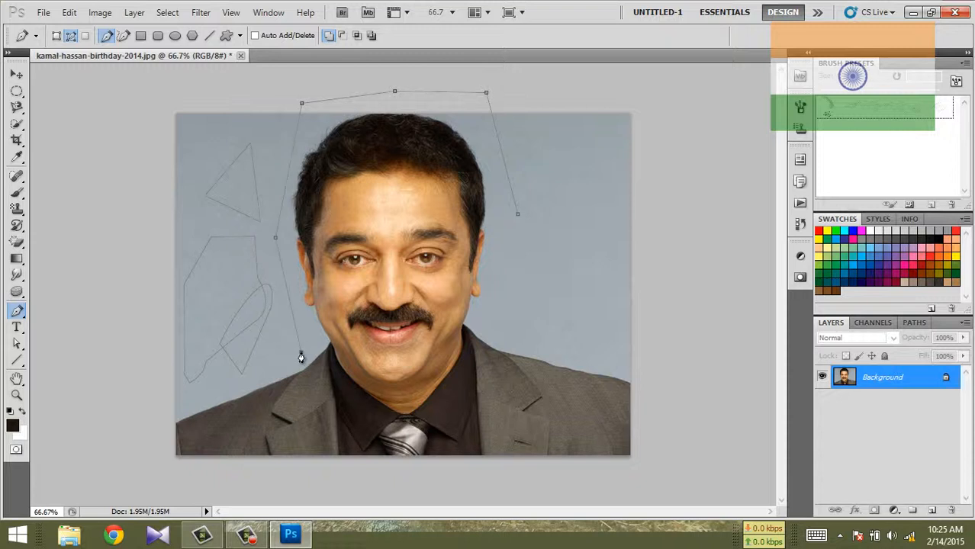
{"action": "left_click_drag", "start_coordinate": [374, 422], "coordinate": [573, 346]}
Step: Convert the drawn paths into a selection and deselect it
{"action": "key", "text": "ctrl+Return"}
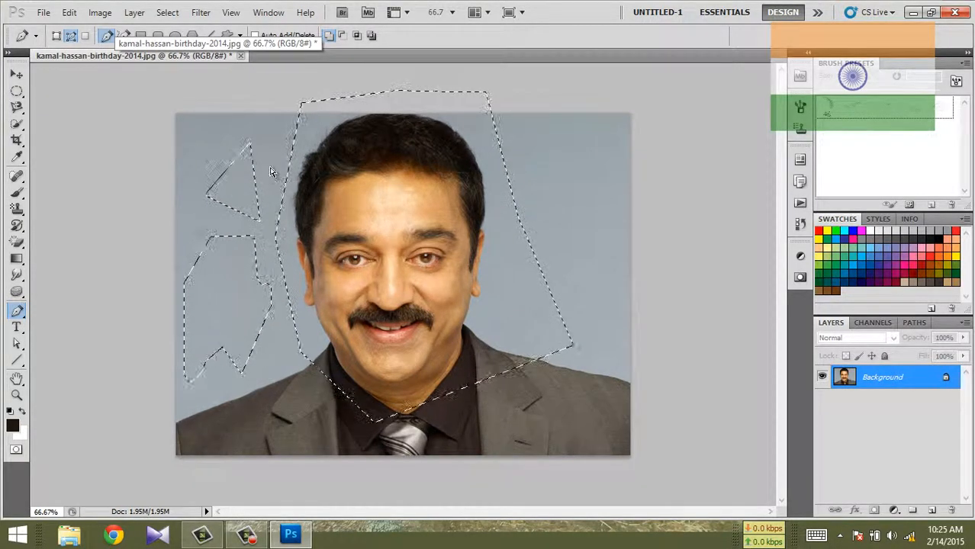
{"action": "key", "text": "alt"}
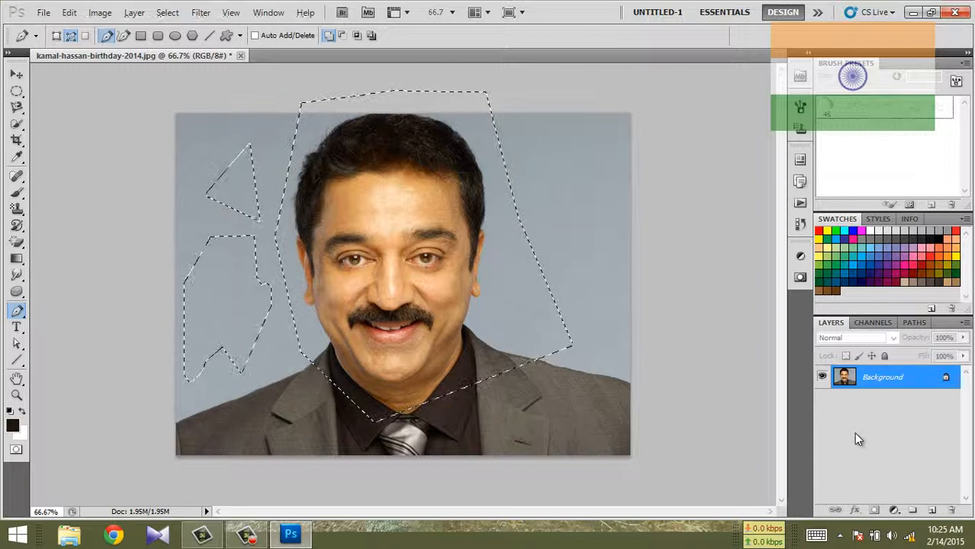
{"action": "key", "text": "ctrl+d"}
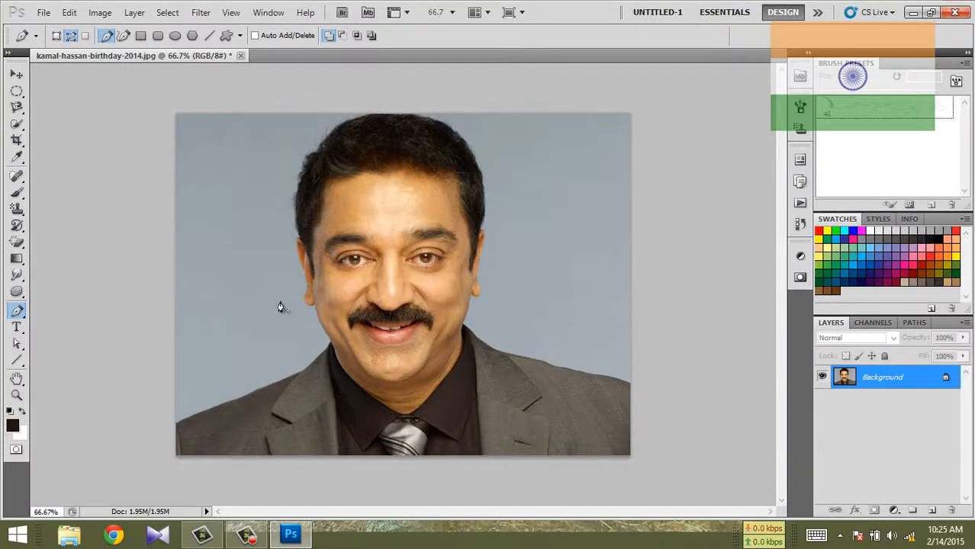
Step: Trace a freehand path around the man's shoulders and head and below the image with the Freeform Pen tool
{"action": "left_click", "coordinate": [18, 311]}
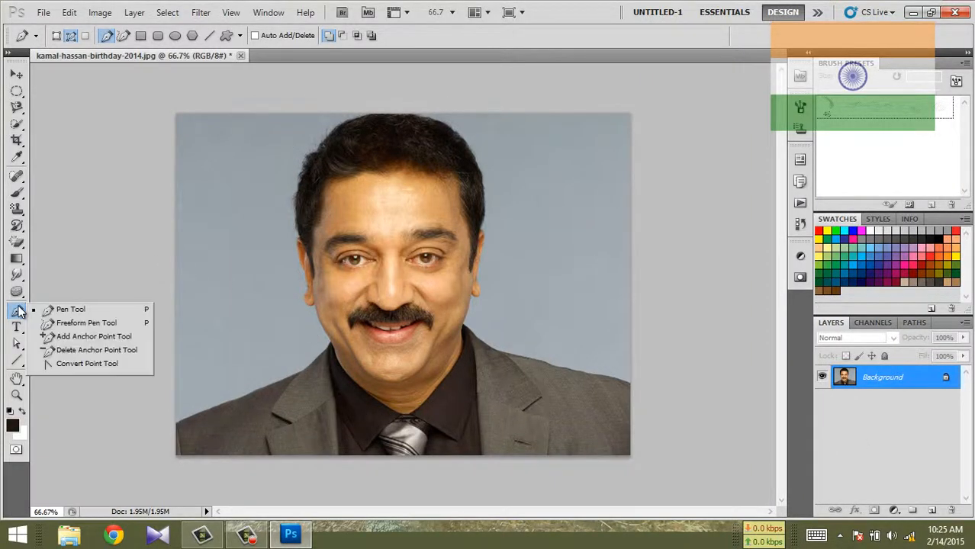
{"action": "left_click", "coordinate": [69, 324]}
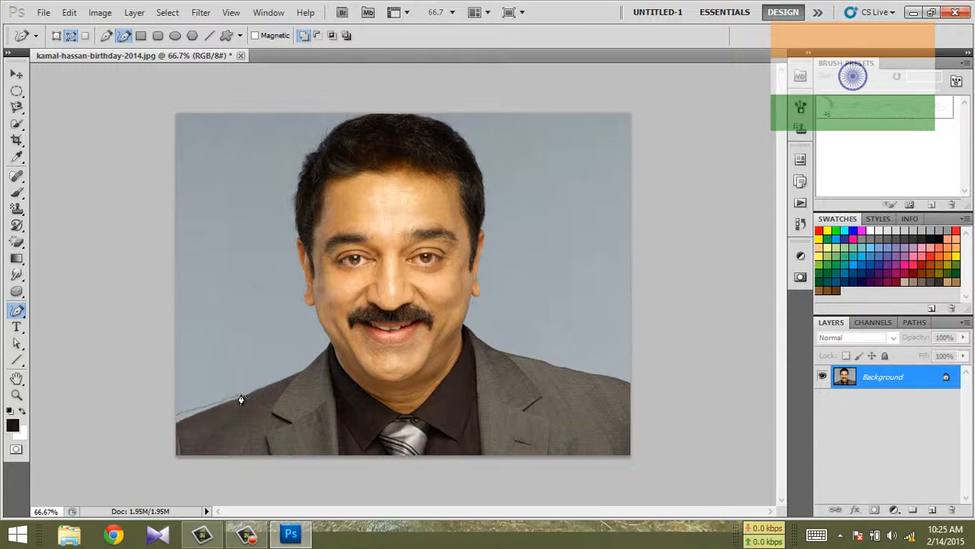
{"action": "mouse_move", "coordinate": [241, 400]}
{"action": "left_mouse_down"}
{"action": "mouse_move", "coordinate": [292, 375]}
{"action": "mouse_move", "coordinate": [316, 343]}
{"action": "mouse_move", "coordinate": [281, 271]}
{"action": "mouse_move", "coordinate": [280, 178]}
{"action": "mouse_move", "coordinate": [297, 142]}
{"action": "mouse_move", "coordinate": [346, 121]}
{"action": "left_mouse_up"}
{"action": "mouse_move", "coordinate": [435, 118]}
{"action": "left_mouse_down"}
{"action": "mouse_move", "coordinate": [489, 167]}
{"action": "mouse_move", "coordinate": [506, 234]}
{"action": "mouse_move", "coordinate": [496, 303]}
{"action": "mouse_move", "coordinate": [508, 348]}
{"action": "mouse_move", "coordinate": [577, 371]}
{"action": "mouse_move", "coordinate": [630, 406]}
{"action": "mouse_move", "coordinate": [660, 506]}
{"action": "left_mouse_up"}
{"action": "mouse_move", "coordinate": [180, 529]}
{"action": "left_mouse_down"}
{"action": "mouse_move", "coordinate": [146, 452]}
{"action": "mouse_move", "coordinate": [175, 421]}
{"action": "left_mouse_up"}
Step: Convert the freehand outline into a selection and deselect it
{"action": "key", "text": "ctrl+Return"}
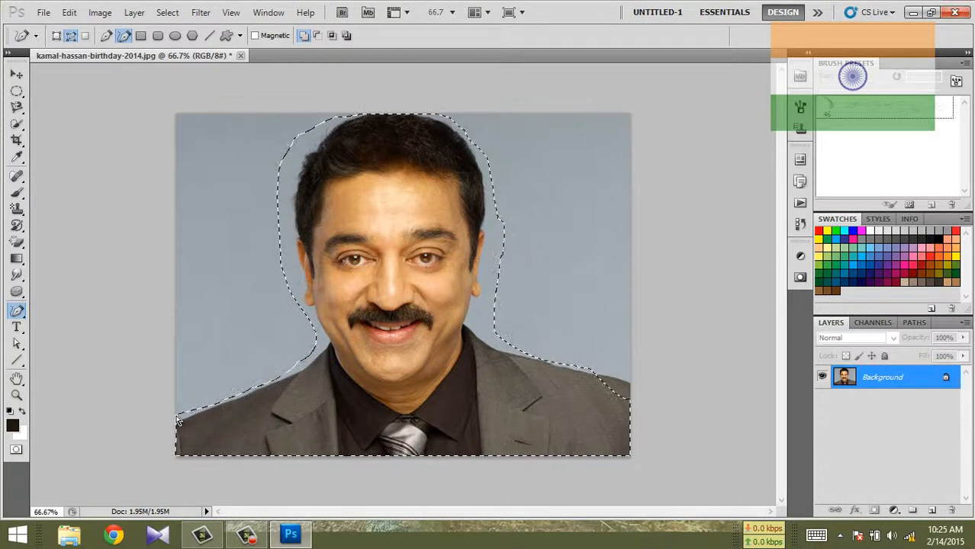
{"action": "key", "text": "ctrl+d"}
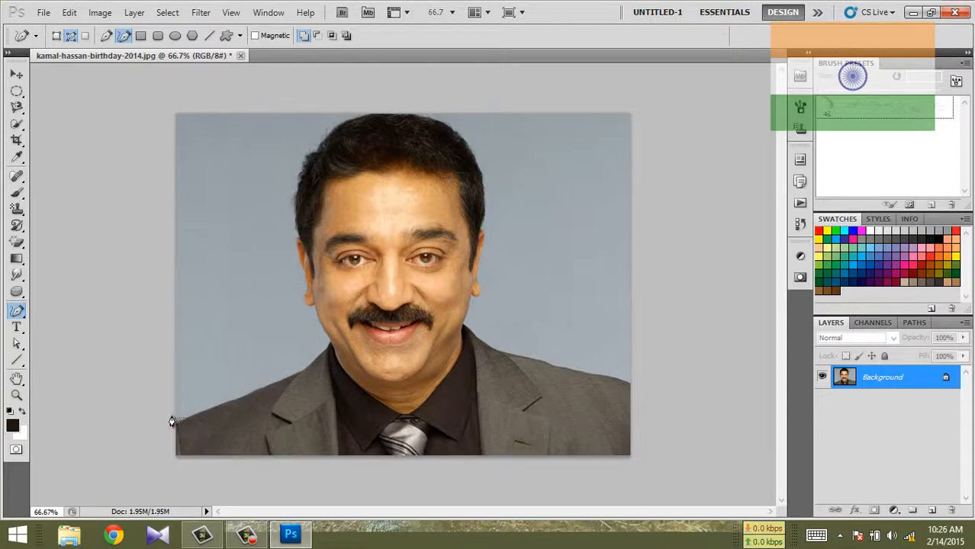
Step: Draw a small closed triangular path with the Pen tool on the background left of the face
{"action": "left_click", "coordinate": [18, 311]}
{"action": "left_click", "coordinate": [76, 310]}
{"action": "left_click_drag", "start_coordinate": [226, 311], "coordinate": [276, 286]}
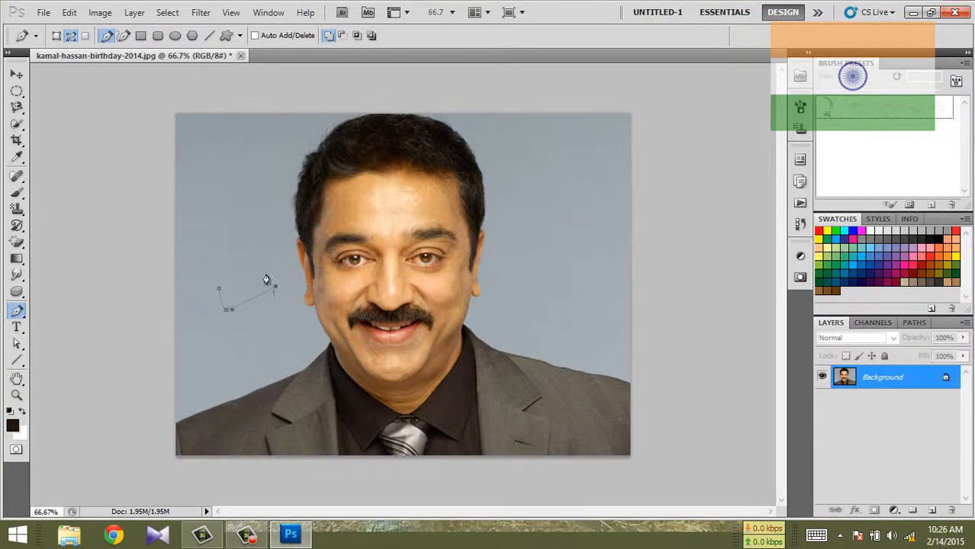
{"action": "left_click", "coordinate": [220, 296]}
Step: Add anchor points to the triangle's sides with the Add Anchor Point tool and pull them outward into a rounded shape
{"action": "left_click", "coordinate": [19, 311]}
{"action": "left_click", "coordinate": [76, 337]}
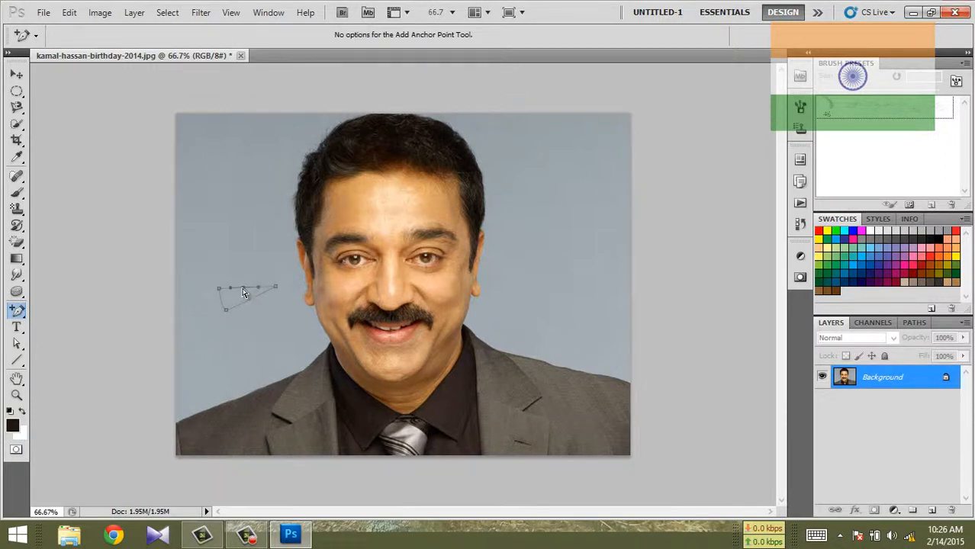
{"action": "left_click_drag", "start_coordinate": [244, 289], "coordinate": [238, 252]}
{"action": "left_click", "coordinate": [252, 302]}
{"action": "left_click_drag", "start_coordinate": [258, 337], "coordinate": [260, 338]}
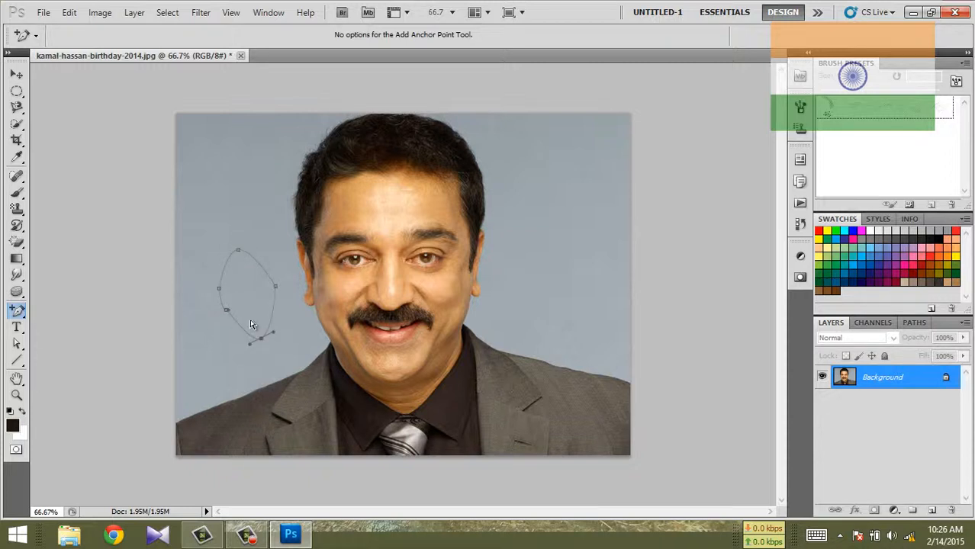
{"action": "left_click", "coordinate": [219, 290]}
{"action": "left_click", "coordinate": [223, 310]}
Step: Remove the top anchor point from the rounded path
{"action": "left_click_drag", "start_coordinate": [17, 311], "coordinate": [80, 360]}
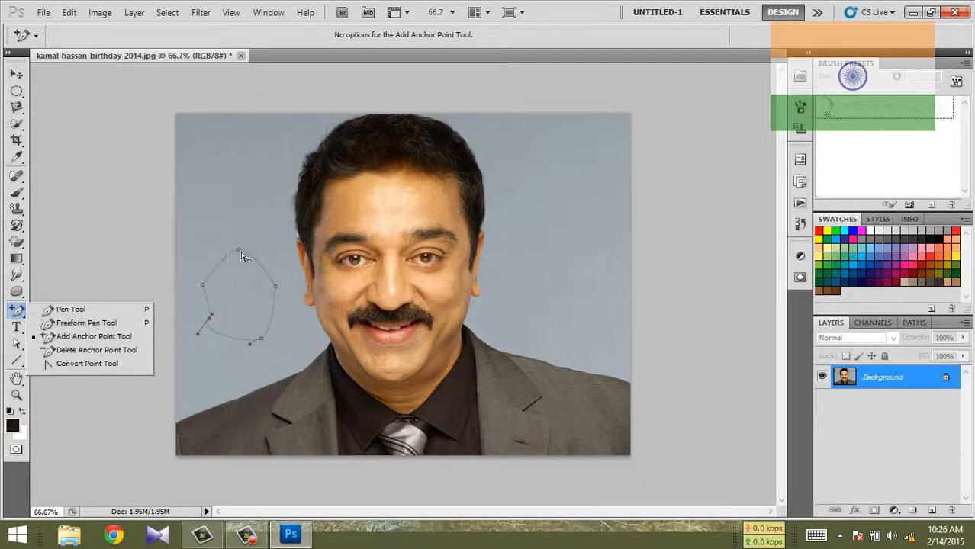
{"action": "key", "text": "alt"}
{"action": "left_click", "coordinate": [264, 280]}
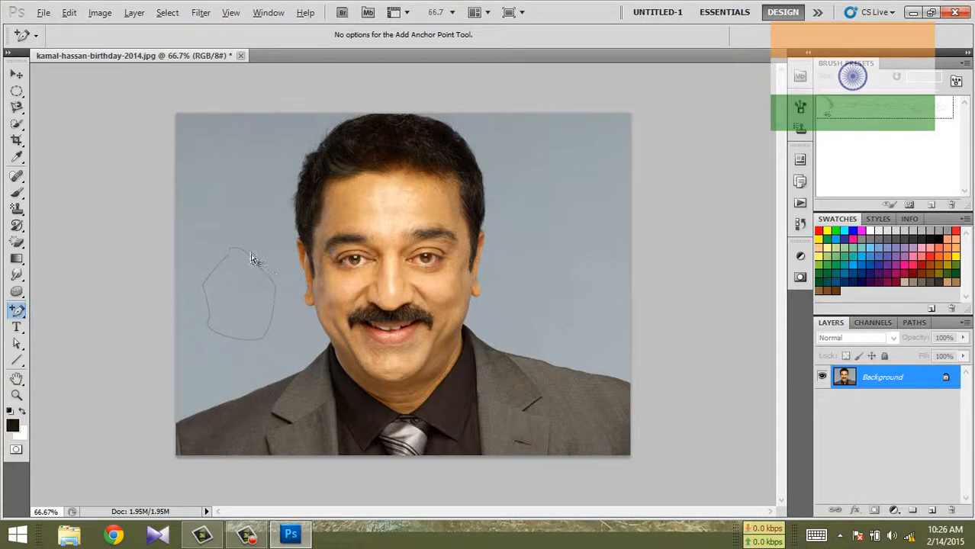
{"action": "left_click_drag", "start_coordinate": [240, 251], "coordinate": [235, 285]}
{"action": "key", "text": "alt"}
Step: Remove the path's remaining anchor points with the Delete Anchor Point tool
{"action": "left_click", "coordinate": [17, 312]}
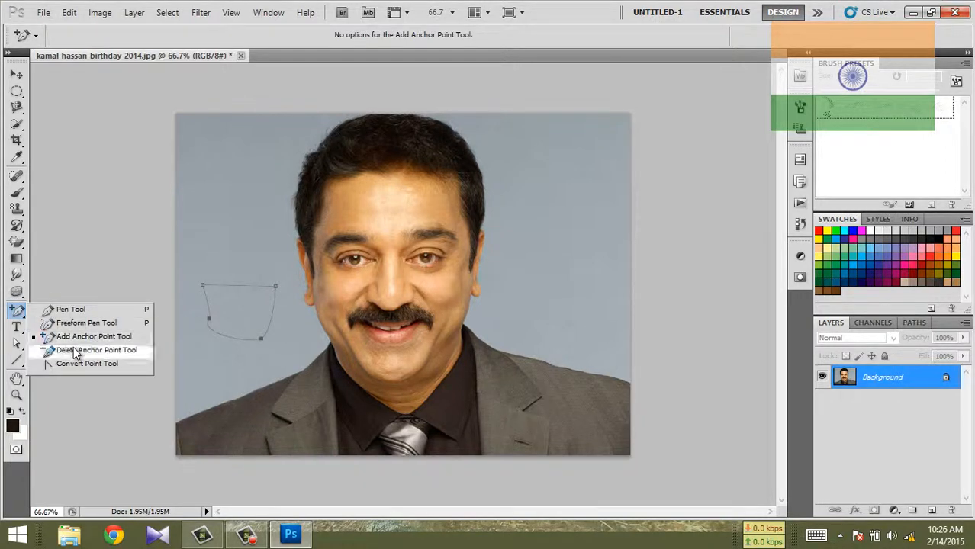
{"action": "left_click", "coordinate": [73, 347]}
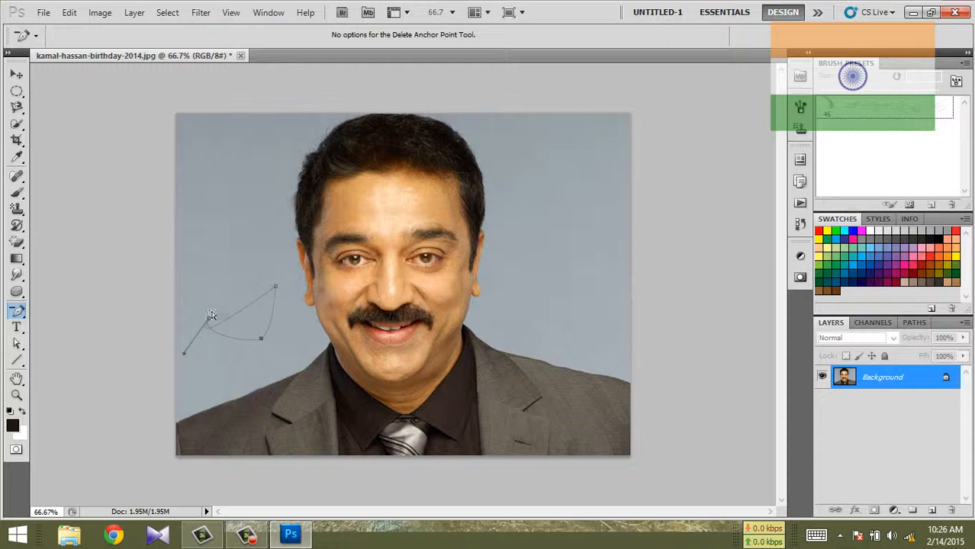
{"action": "left_click", "coordinate": [208, 324]}
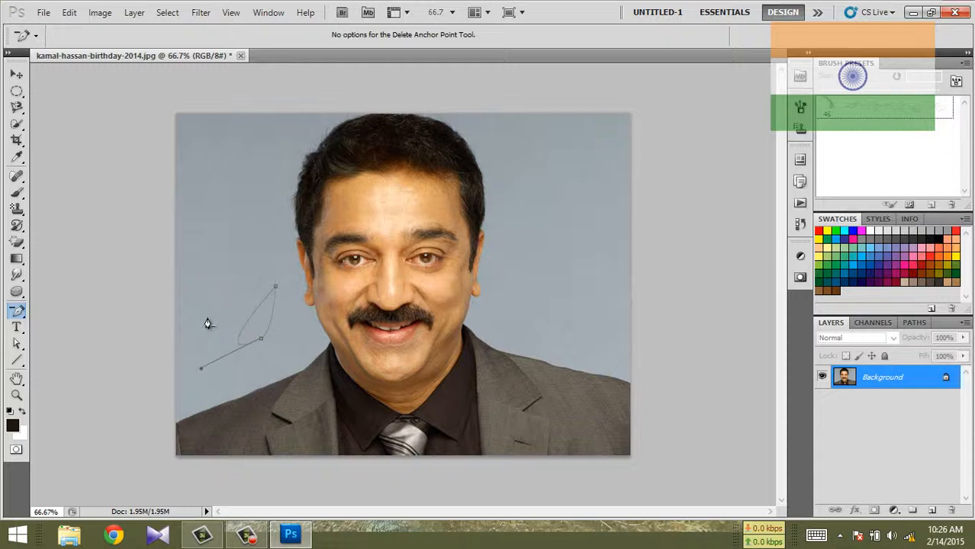
{"action": "left_click", "coordinate": [261, 342]}
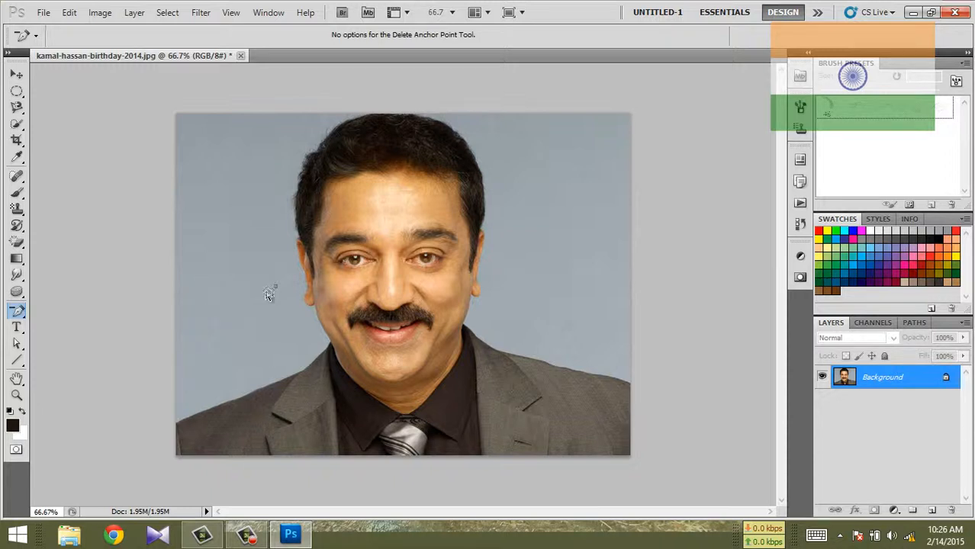
Step: Draw a new closed triangular path with the Pen tool on the background left of the face
{"action": "left_click", "coordinate": [17, 312]}
{"action": "left_click", "coordinate": [52, 309]}
{"action": "left_click", "coordinate": [207, 251]}
{"action": "left_click", "coordinate": [211, 328]}
{"action": "left_click", "coordinate": [262, 295]}
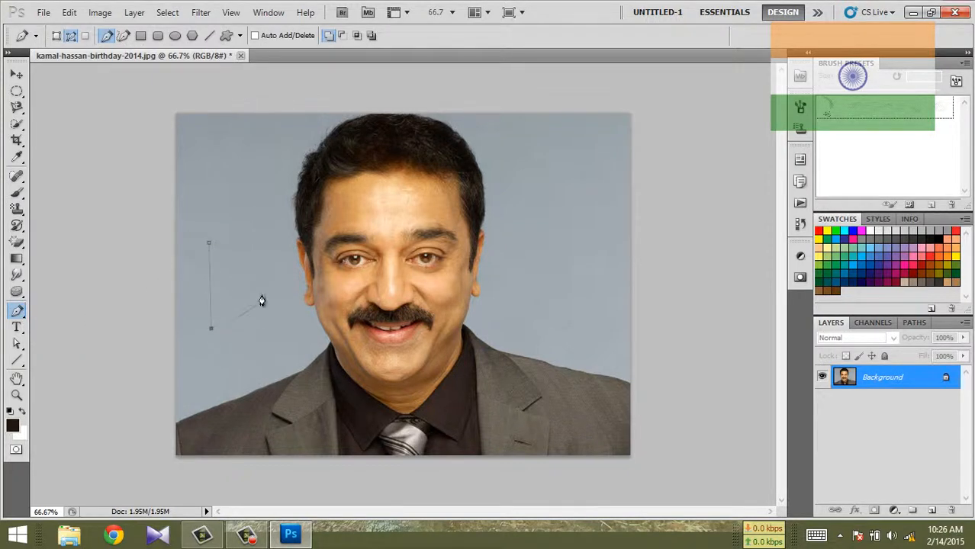
{"action": "left_click", "coordinate": [211, 249]}
Step: Turn the triangle's top corner into a curve with the Convert Point tool and adjust its direction handles
{"action": "left_click", "coordinate": [17, 312]}
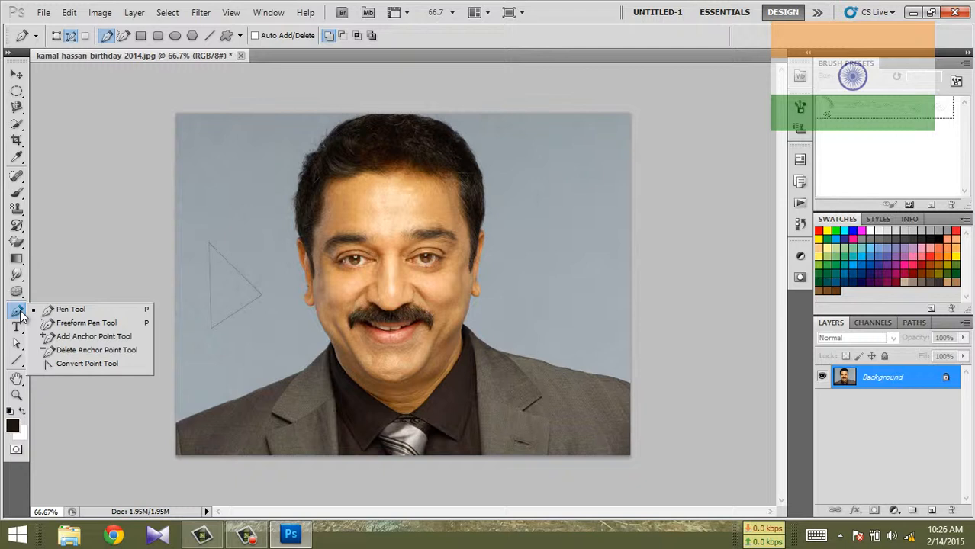
{"action": "left_click", "coordinate": [86, 364]}
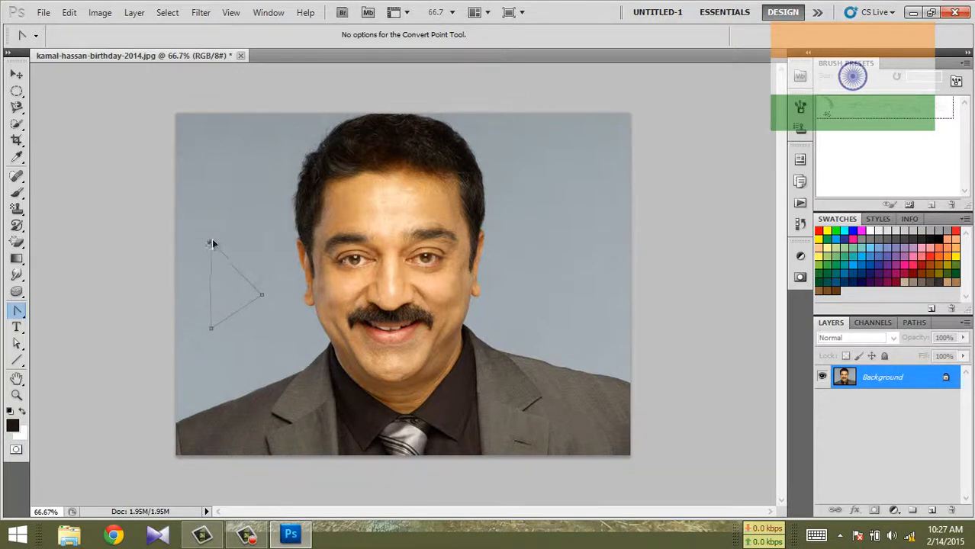
{"action": "left_click_drag", "start_coordinate": [212, 244], "coordinate": [191, 270]}
{"action": "left_click_drag", "start_coordinate": [234, 216], "coordinate": [238, 213]}
{"action": "left_click_drag", "start_coordinate": [282, 168], "coordinate": [290, 153]}
{"action": "left_click", "coordinate": [210, 245]}
{"action": "left_click_drag", "start_coordinate": [204, 247], "coordinate": [171, 286]}
Step: Delete the curved triangular path
{"action": "left_click_drag", "start_coordinate": [17, 310], "coordinate": [85, 369]}
{"action": "right_click", "coordinate": [200, 268]}
{"action": "left_click", "coordinate": [228, 296]}
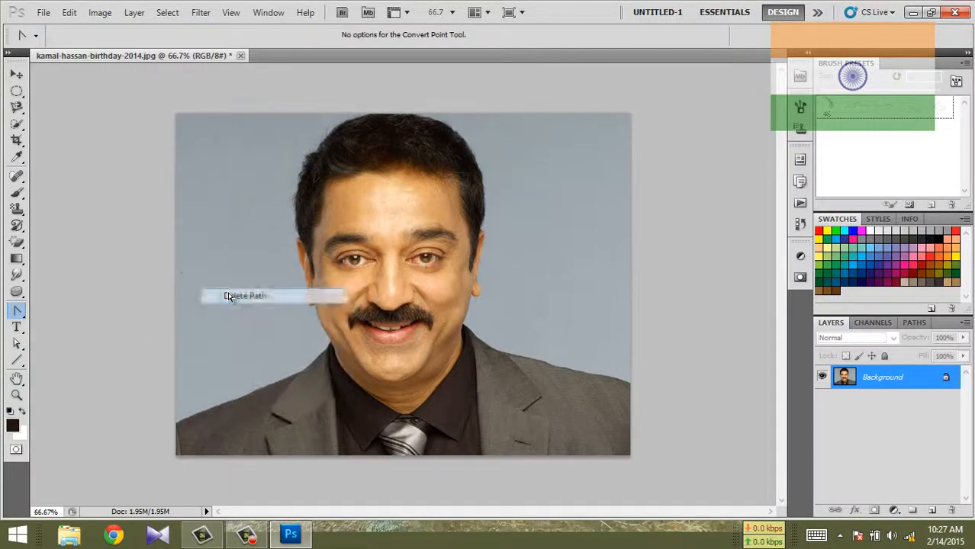
Step: Trace a Pen tool path at 200% zoom along the jacket shoulder from the image's left edge up to the neck
{"action": "left_click_drag", "start_coordinate": [17, 310], "coordinate": [64, 317]}
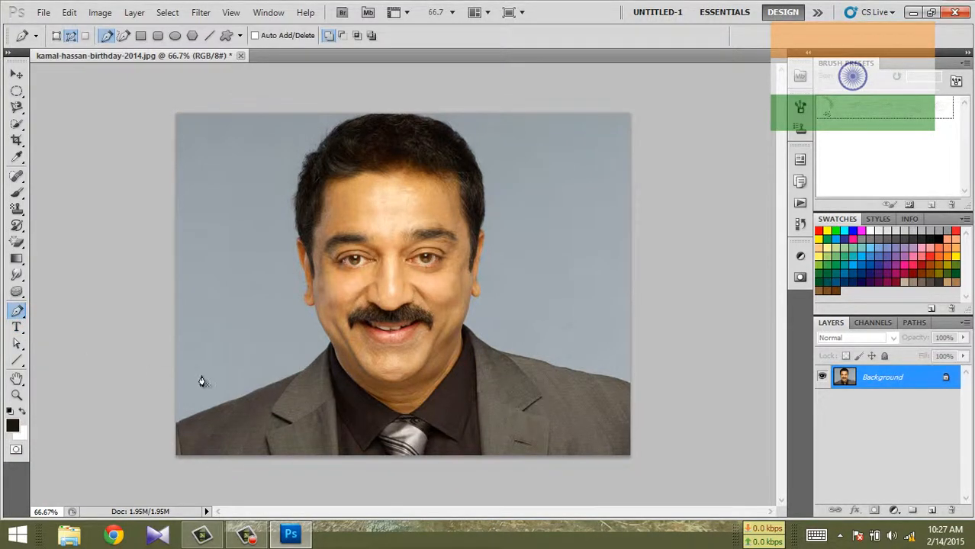
{"action": "key", "text": "ctrl+plus"}
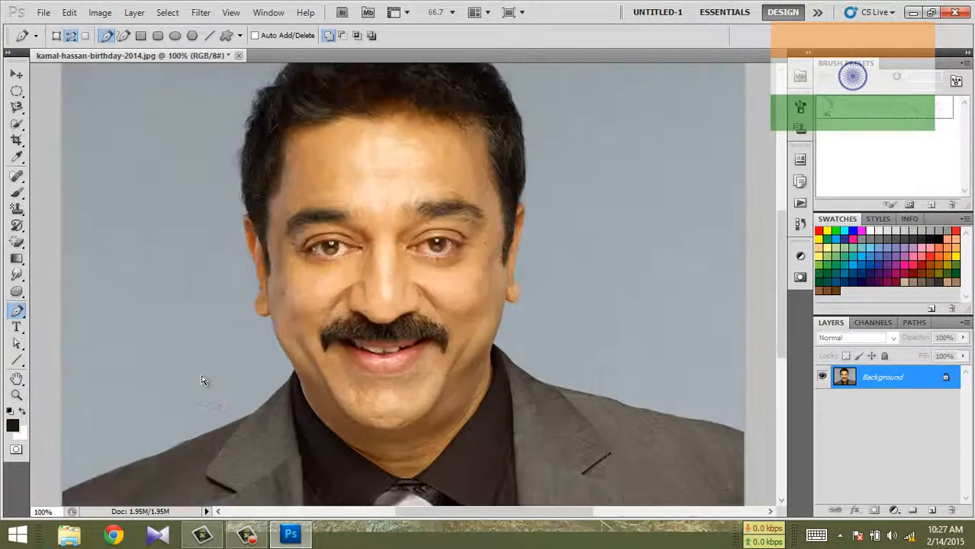
{"action": "key", "text": "ctrl+plus"}
{"action": "scroll", "coordinate": [215, 347], "scroll_direction": "down", "scroll_amount": 1}
{"action": "scroll", "coordinate": [216, 347], "scroll_direction": "down", "scroll_amount": 2}
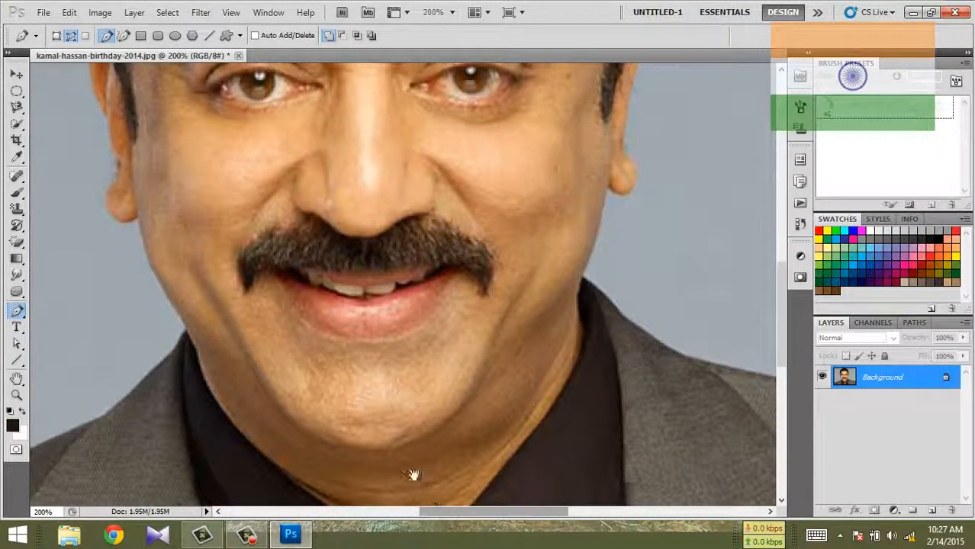
{"action": "left_click_drag", "start_coordinate": [497, 313], "coordinate": [763, 206]}
{"action": "left_click_drag", "start_coordinate": [420, 318], "coordinate": [225, 434]}
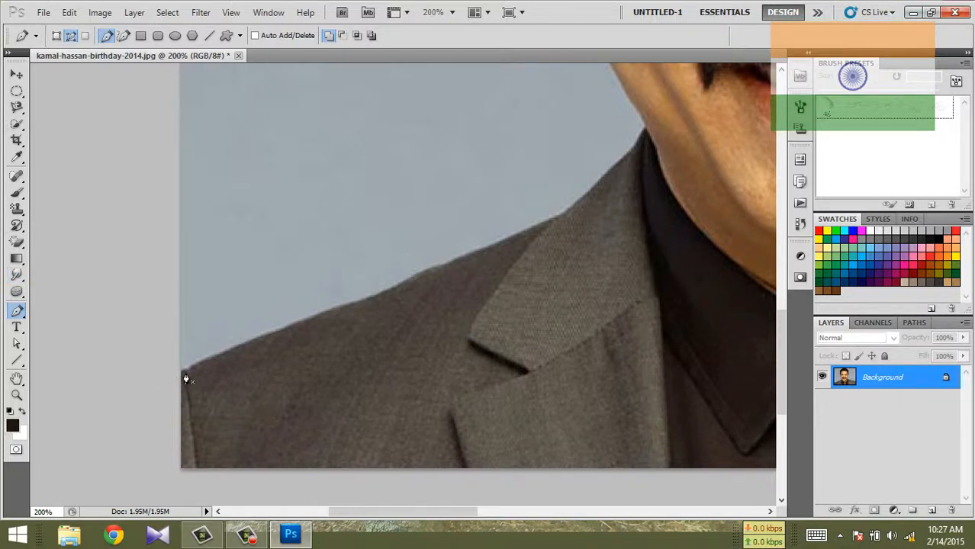
{"action": "left_click_drag", "start_coordinate": [191, 371], "coordinate": [224, 359]}
{"action": "left_click", "coordinate": [257, 340]}
{"action": "left_click", "coordinate": [324, 314]}
{"action": "left_click", "coordinate": [344, 305]}
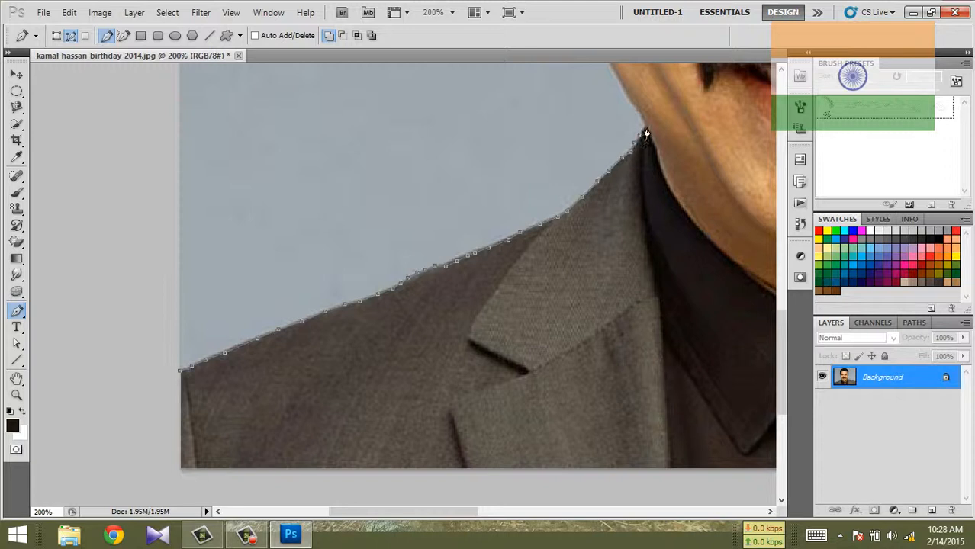
Step: Continue the Pen tool path from the collar up the left jawline and around the left ear to its top
{"action": "scroll", "coordinate": [746, 275], "scroll_direction": "up", "scroll_amount": 2}
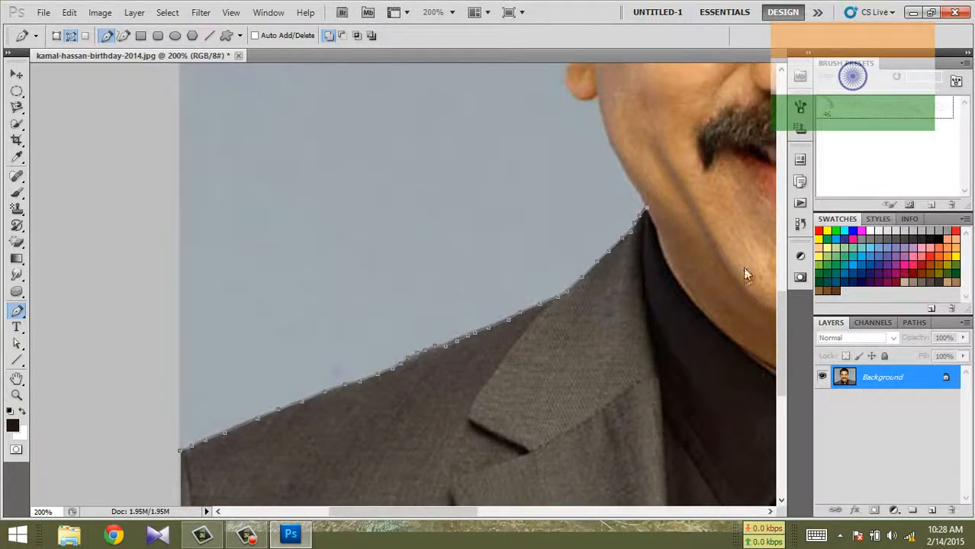
{"action": "scroll", "coordinate": [746, 274], "scroll_direction": "up", "scroll_amount": 3}
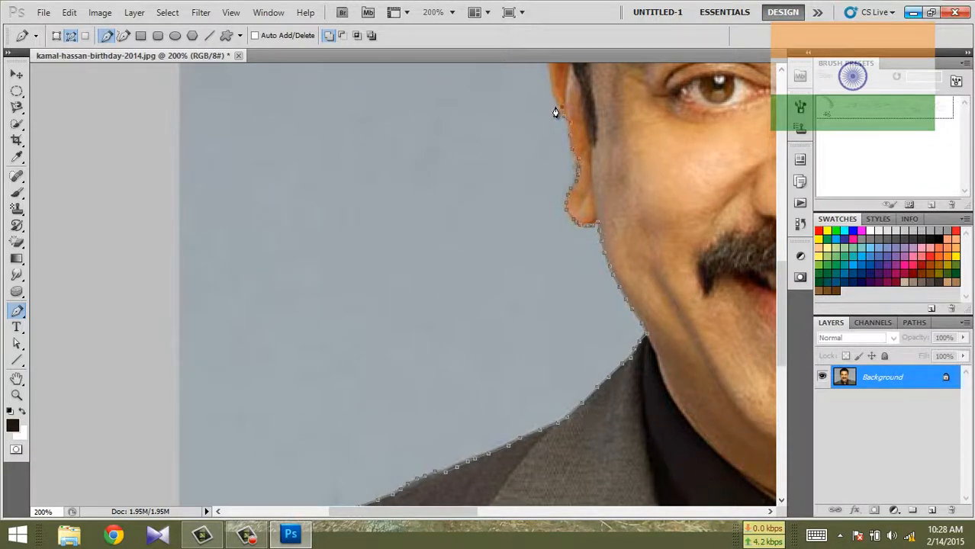
{"action": "scroll", "coordinate": [555, 113], "scroll_direction": "up", "scroll_amount": 2}
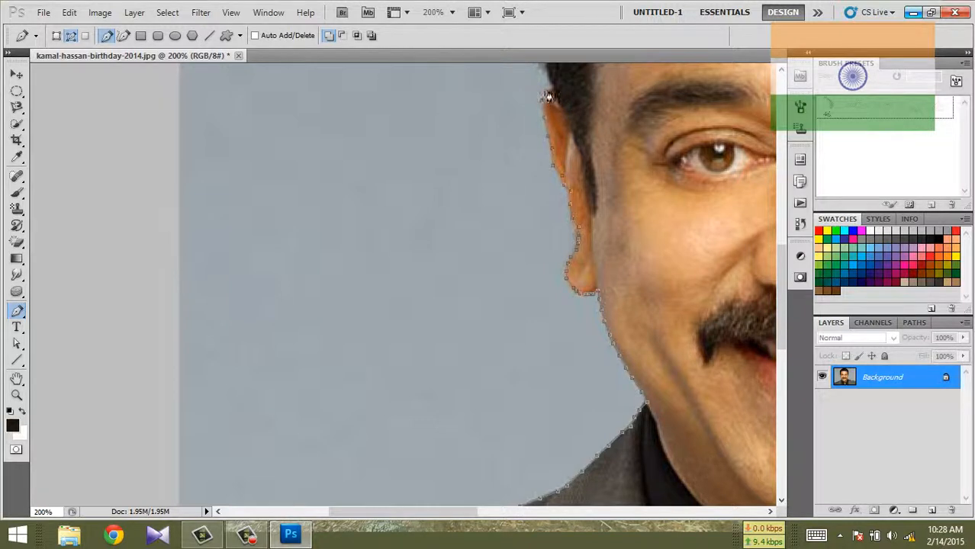
{"action": "scroll", "coordinate": [546, 115], "scroll_direction": "up", "scroll_amount": 4}
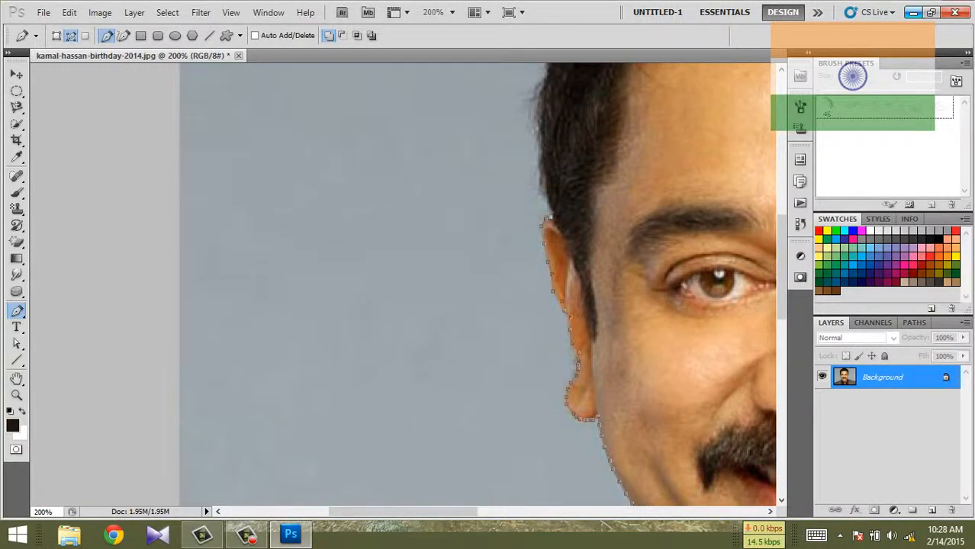
Step: Extend the path along the hair's outer edge, over the top of the head and down to the right ear
{"action": "scroll", "coordinate": [402, 284], "scroll_direction": "up", "scroll_amount": 1}
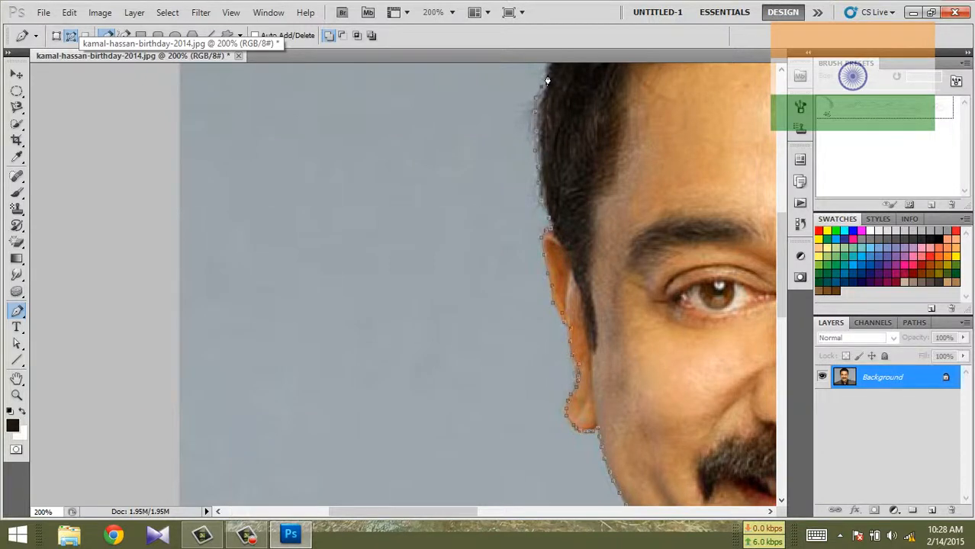
{"action": "scroll", "coordinate": [540, 141], "scroll_direction": "up", "scroll_amount": 3}
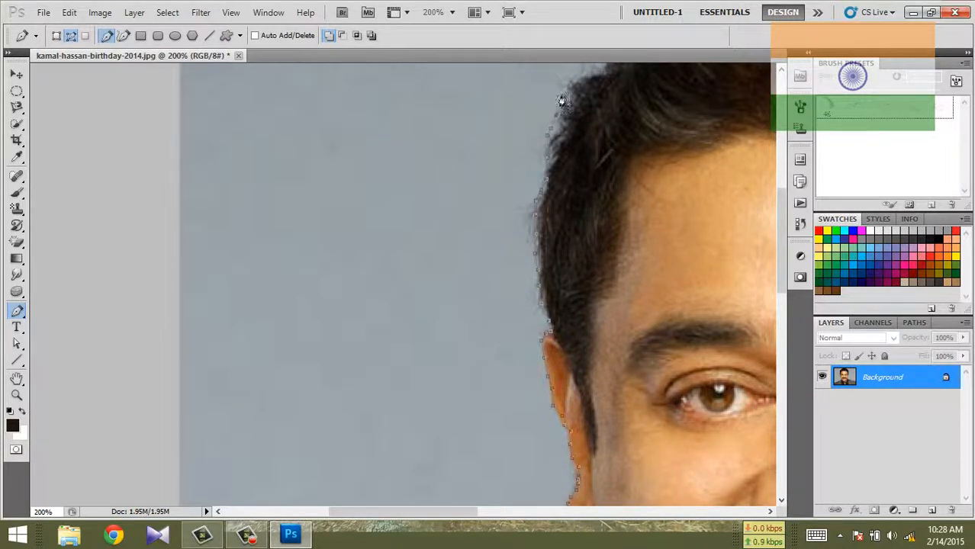
{"action": "scroll", "coordinate": [591, 141], "scroll_direction": "up", "scroll_amount": 5}
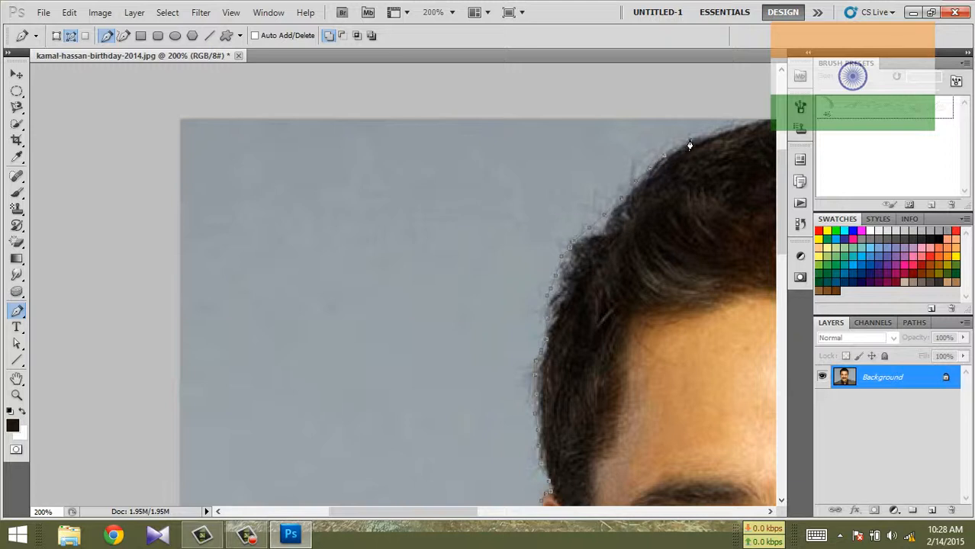
{"action": "left_click_drag", "start_coordinate": [450, 510], "coordinate": [497, 508]}
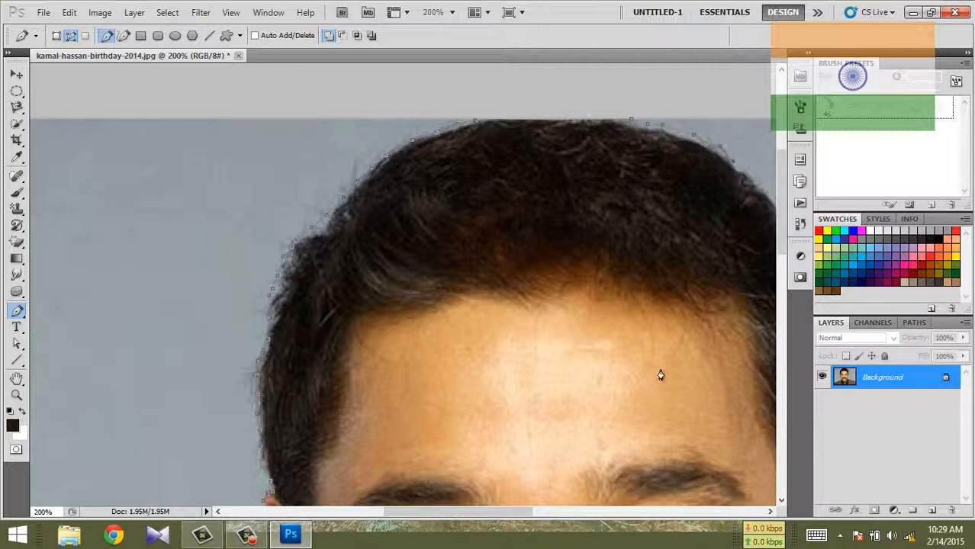
{"action": "left_click_drag", "start_coordinate": [527, 510], "coordinate": [580, 511]}
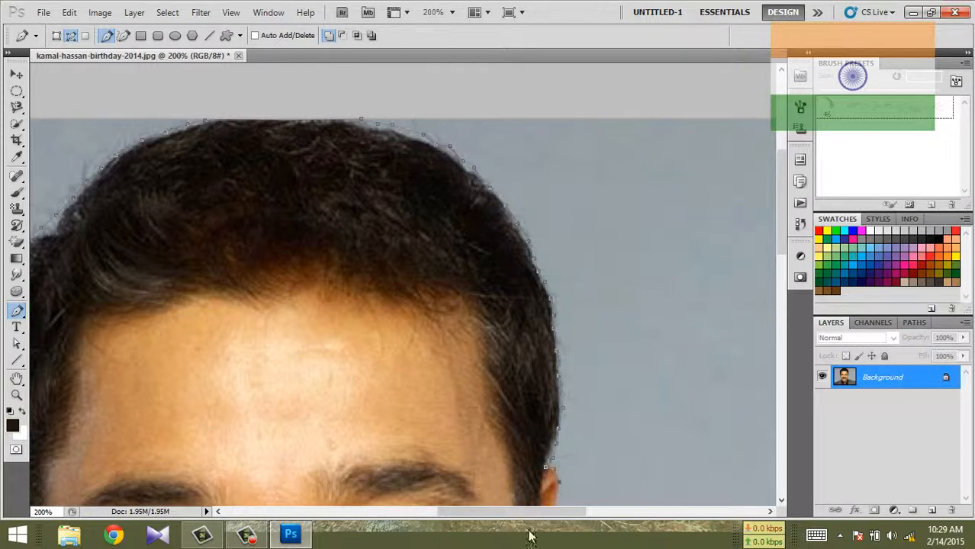
Step: Trace the path around the right ear and down the right jawline to the jacket collar
{"action": "scroll", "coordinate": [549, 496], "scroll_direction": "down", "scroll_amount": 5}
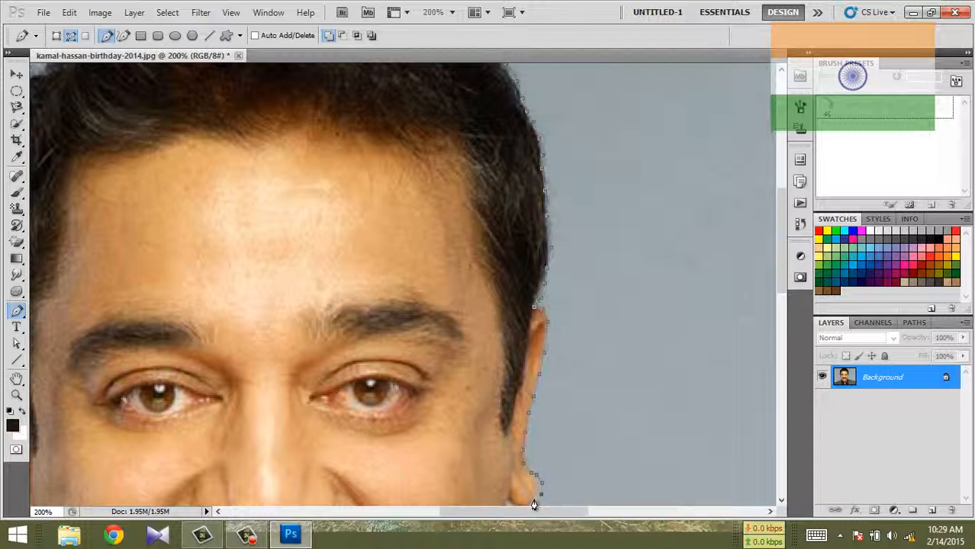
{"action": "scroll", "coordinate": [518, 500], "scroll_direction": "down", "scroll_amount": 2}
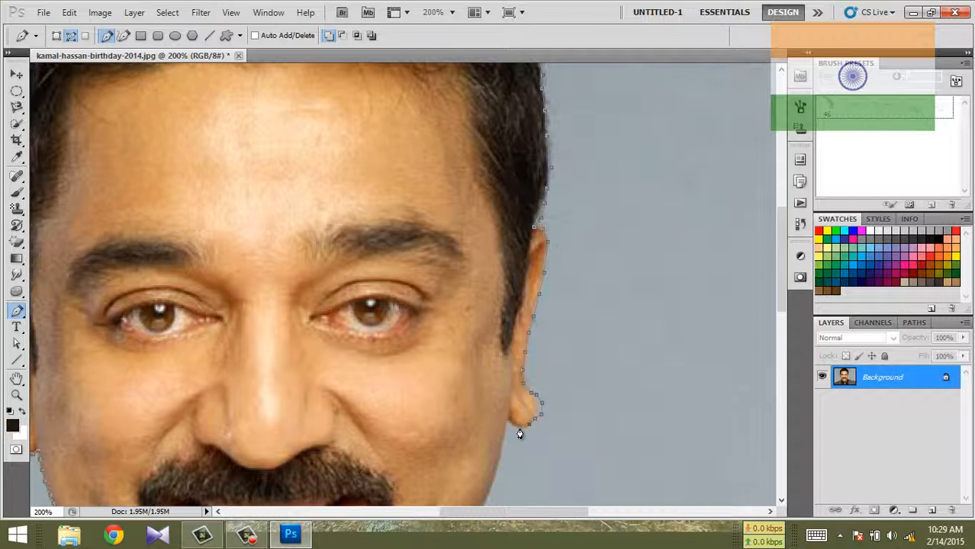
{"action": "scroll", "coordinate": [506, 440], "scroll_direction": "down", "scroll_amount": 1}
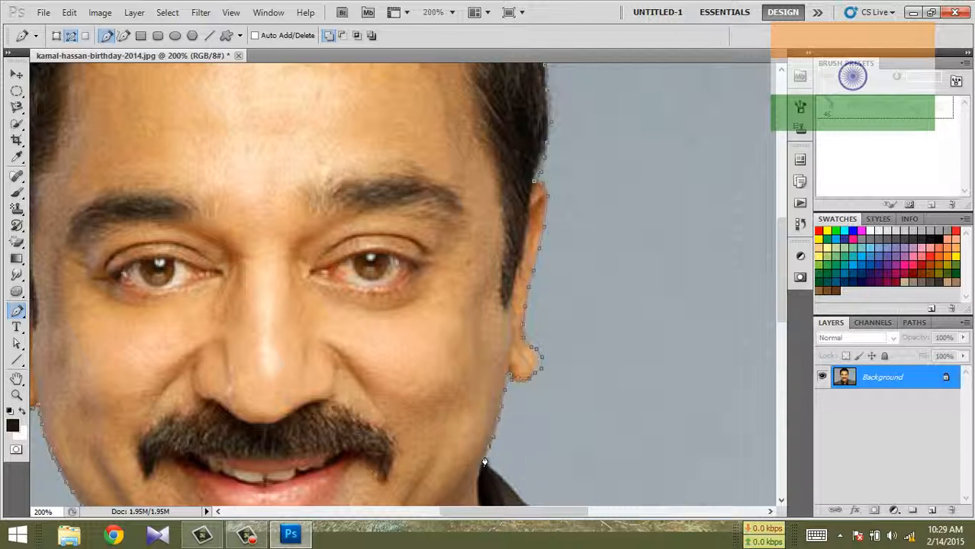
Step: Trace the path along the right jacket shoulder from the collar out to the image's right edge
{"action": "scroll", "coordinate": [482, 465], "scroll_direction": "down", "scroll_amount": 2}
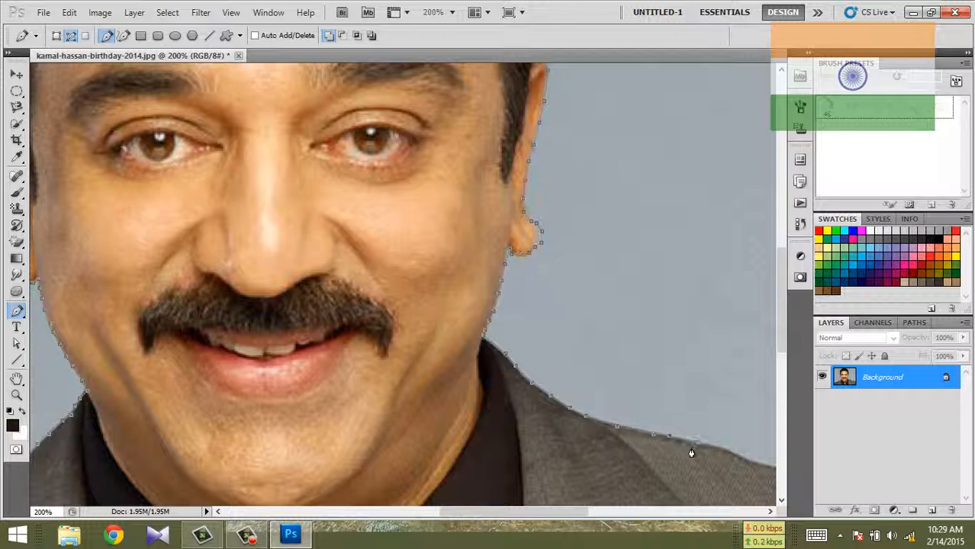
{"action": "left_click_drag", "start_coordinate": [556, 511], "coordinate": [610, 511]}
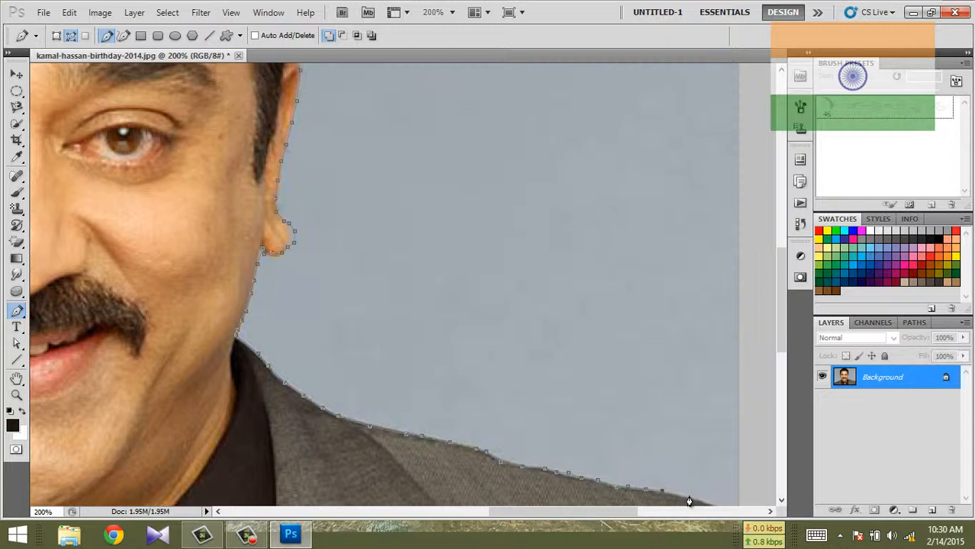
{"action": "left_click_drag", "start_coordinate": [777, 322], "coordinate": [778, 352]}
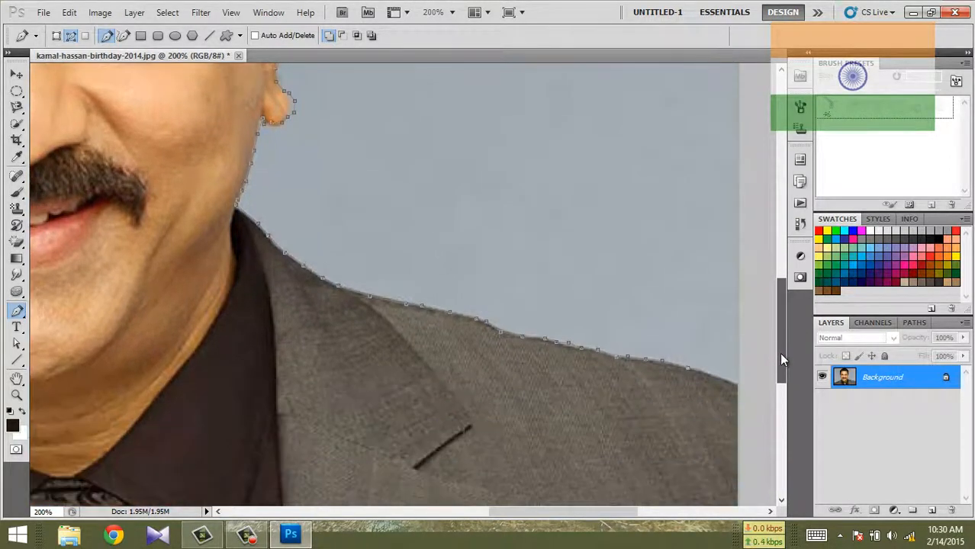
{"action": "left_click_drag", "start_coordinate": [576, 514], "coordinate": [599, 514]}
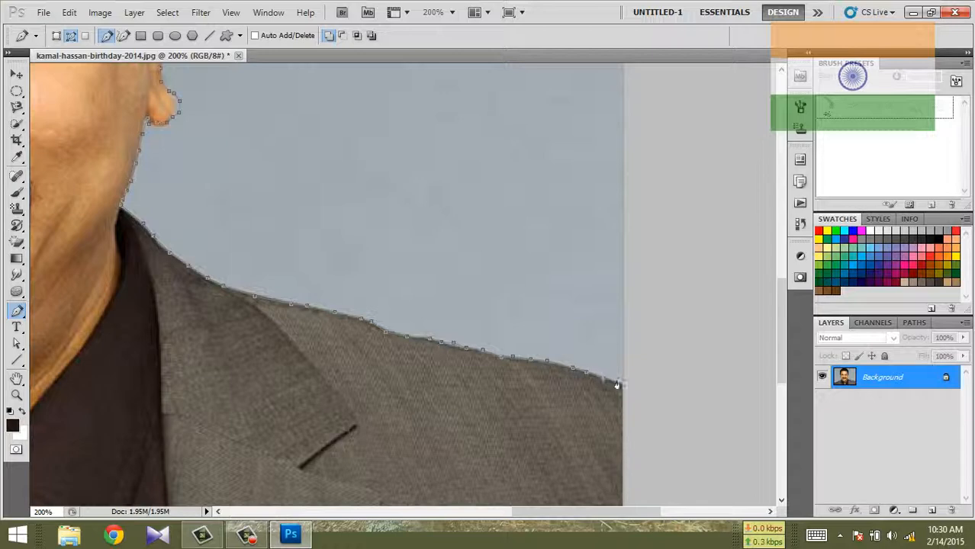
Step: Extend the path outside the canvas, down past the image's right edge and leftward beneath its bottom edge
{"action": "left_click", "coordinate": [661, 404]}
{"action": "left_click", "coordinate": [667, 473]}
{"action": "scroll", "coordinate": [667, 473], "scroll_direction": "down", "scroll_amount": 10}
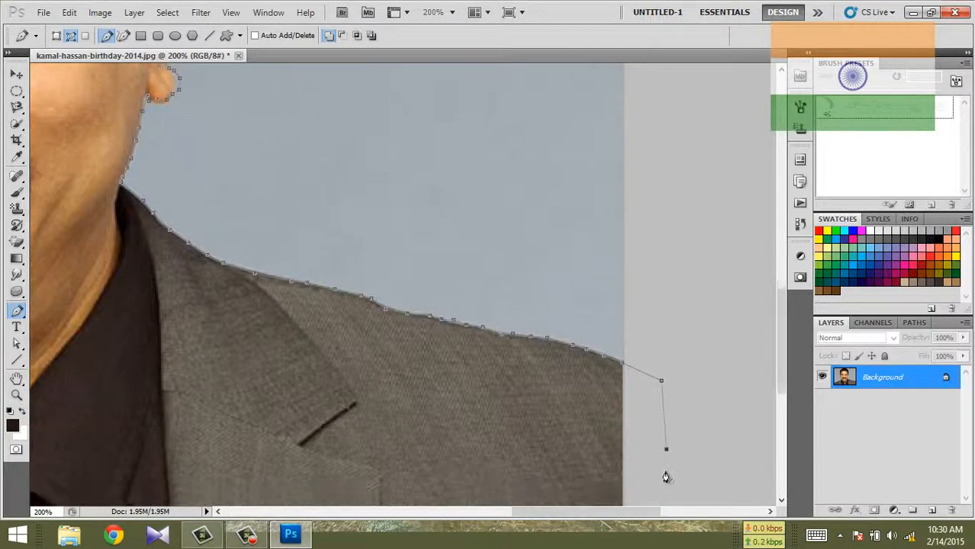
{"action": "left_click", "coordinate": [631, 435]}
{"action": "left_click", "coordinate": [442, 433]}
{"action": "left_click", "coordinate": [296, 431]}
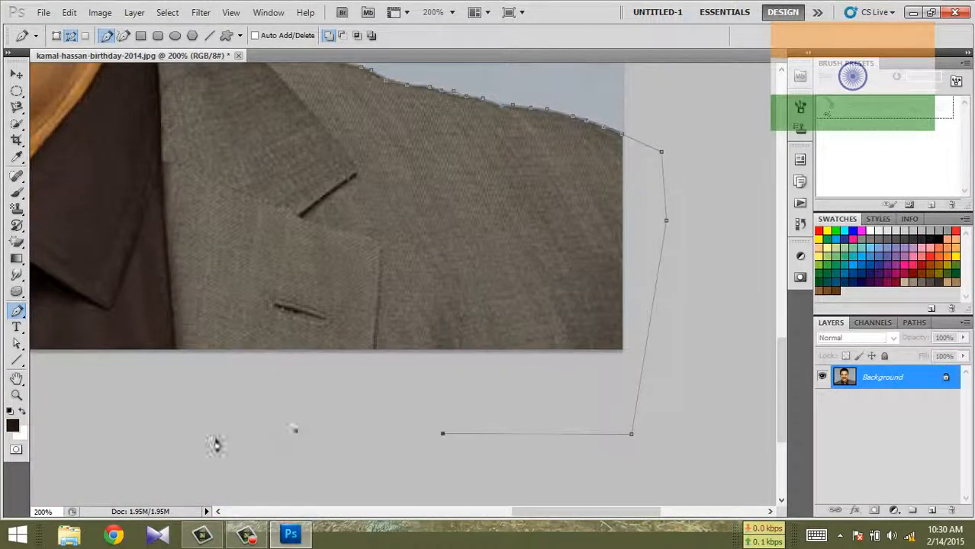
{"action": "left_click", "coordinate": [215, 437]}
Step: Continue the path below the image to beyond its left edge and close it at the shoulder's starting anchor
{"action": "left_click_drag", "start_coordinate": [519, 511], "coordinate": [442, 467]}
{"action": "left_click", "coordinate": [372, 434]}
{"action": "left_click", "coordinate": [249, 423]}
{"action": "left_click", "coordinate": [203, 428]}
{"action": "left_click", "coordinate": [309, 416]}
{"action": "left_click", "coordinate": [191, 417]}
{"action": "left_click", "coordinate": [168, 360]}
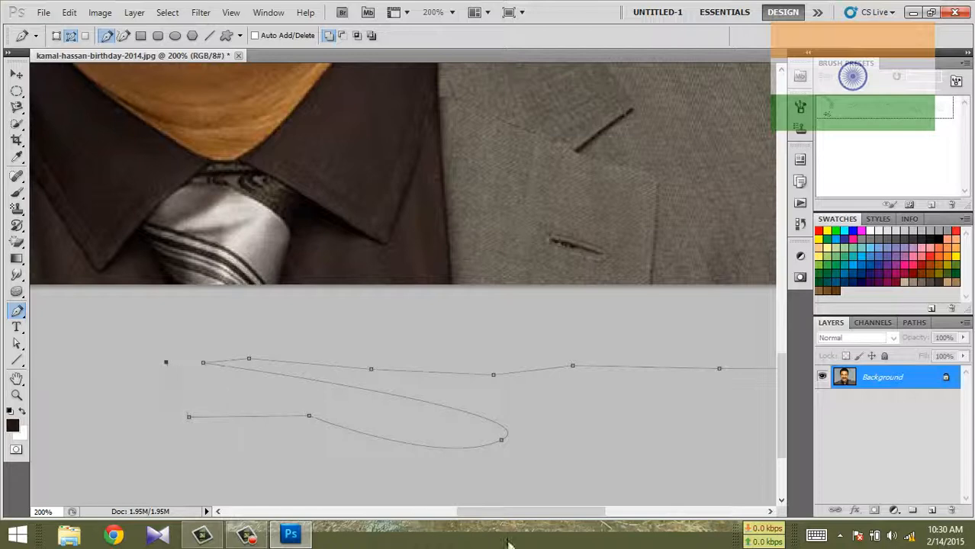
{"action": "scroll", "coordinate": [183, 381], "scroll_direction": "left", "scroll_amount": 5}
{"action": "left_click", "coordinate": [296, 431]}
{"action": "left_click", "coordinate": [159, 370]}
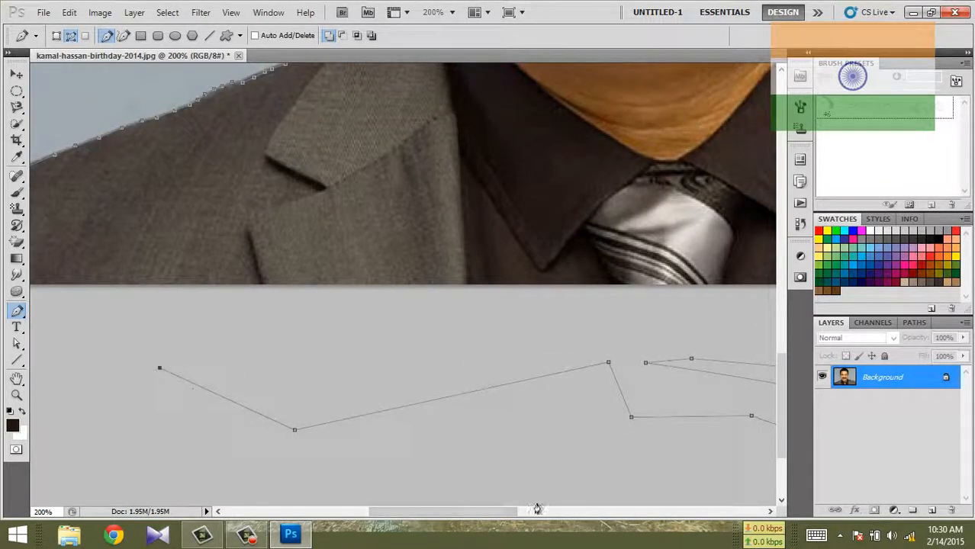
{"action": "left_click_drag", "start_coordinate": [499, 512], "coordinate": [376, 517]}
{"action": "left_click", "coordinate": [489, 300]}
{"action": "left_click", "coordinate": [531, 232]}
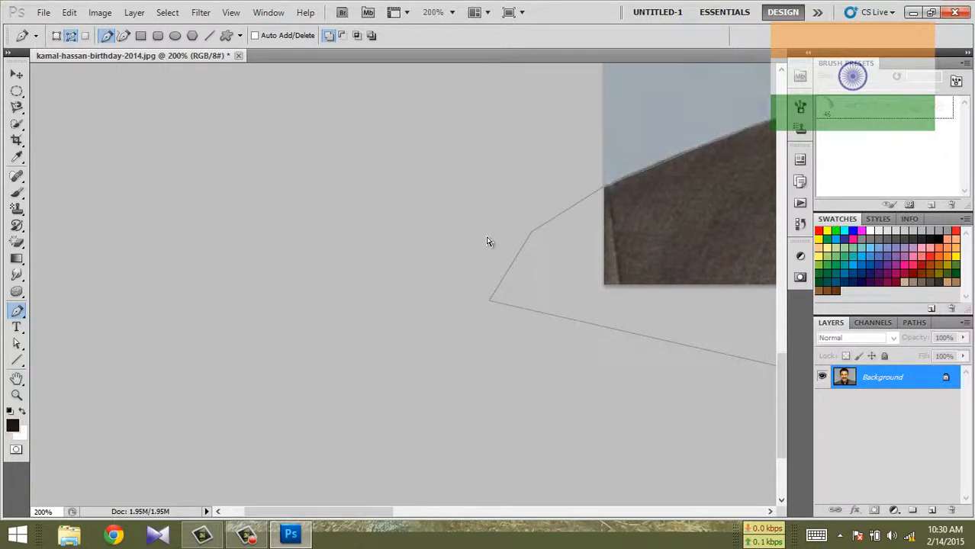
Step: Convert the closed path into a selection at 50% zoom and feather it by 1.5 pixels
{"action": "key", "text": "ctrl+minus"}
{"action": "key", "text": "ctrl+minus"}
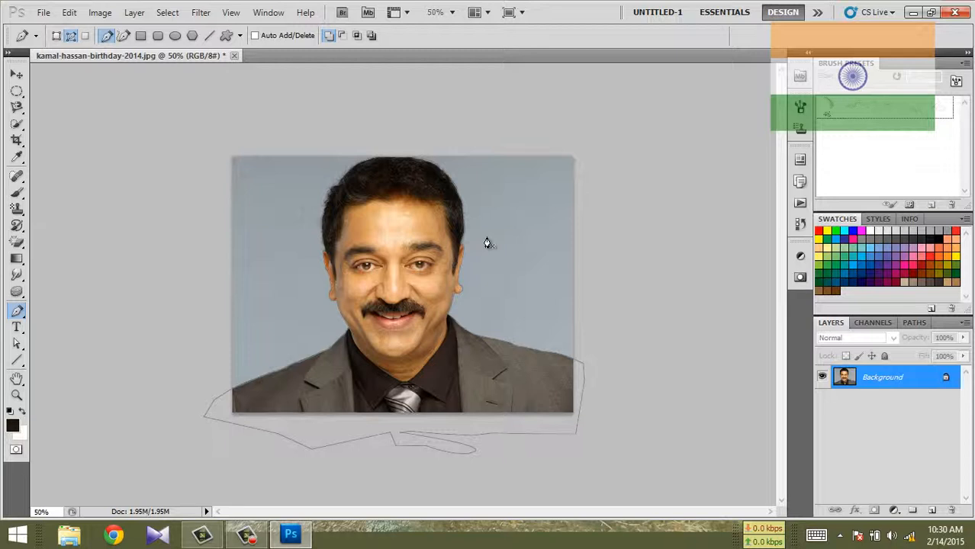
{"action": "key", "text": "ctrl+Return"}
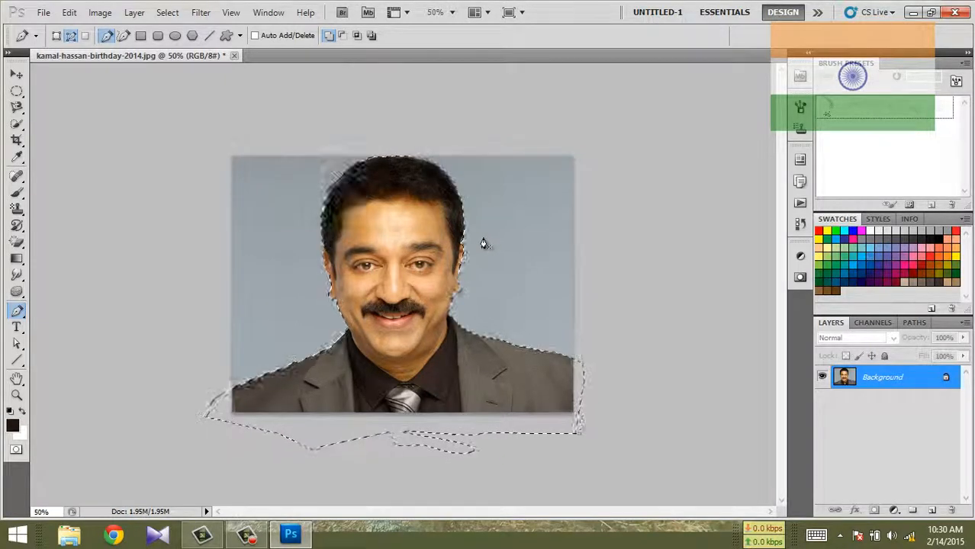
{"action": "key", "text": "shift+F6"}
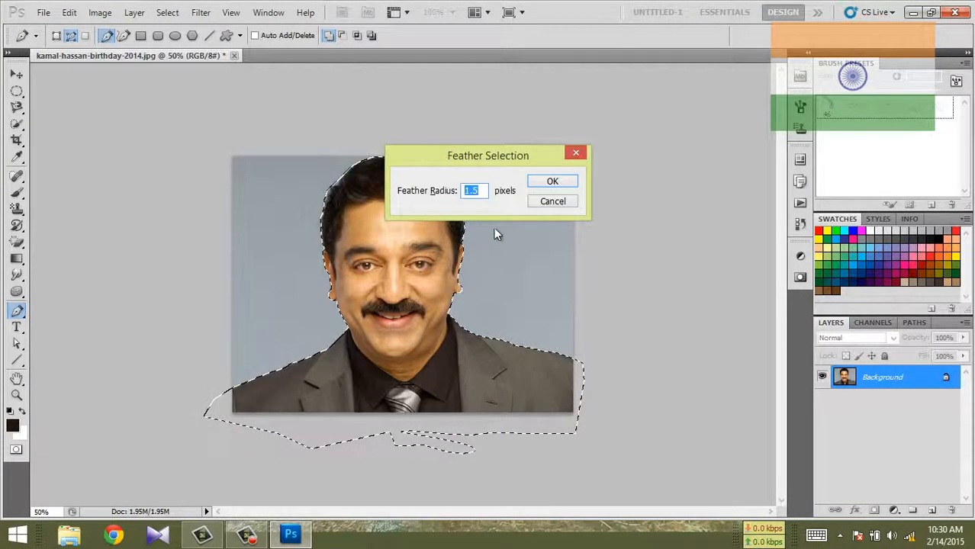
{"action": "left_click_drag", "start_coordinate": [479, 169], "coordinate": [438, 176]}
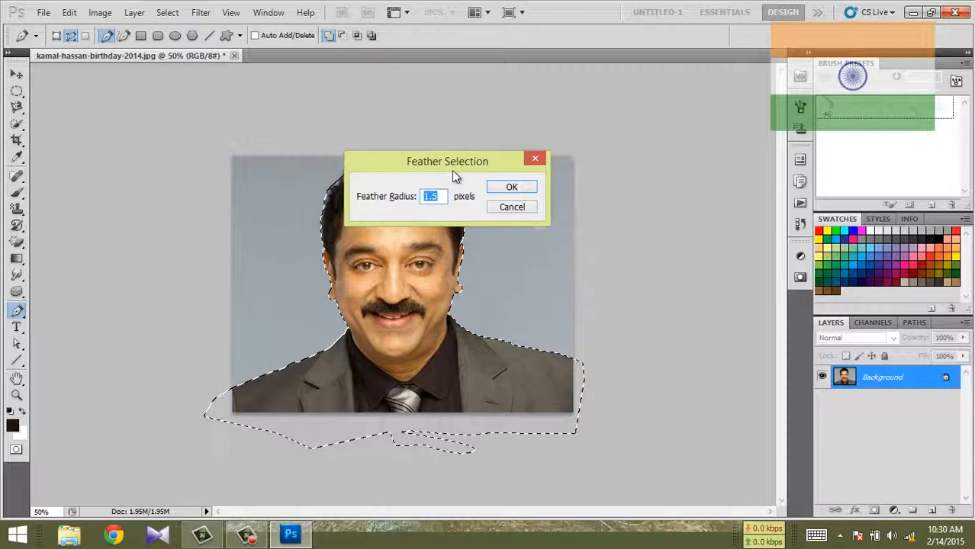
{"action": "left_click", "coordinate": [514, 187]}
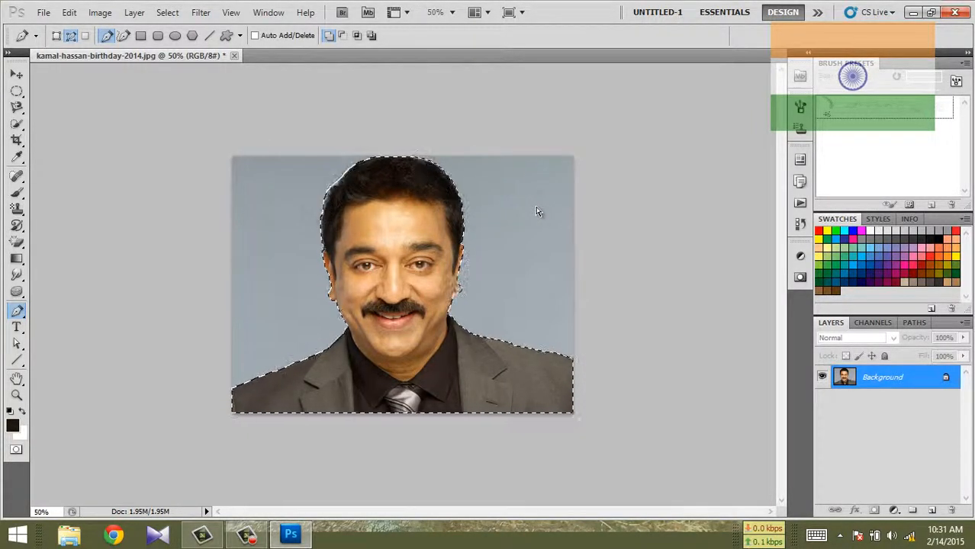
Step: Copy the selected man onto a new layer and hide the Background layer to inspect the cutout
{"action": "key", "text": "ctrl+j"}
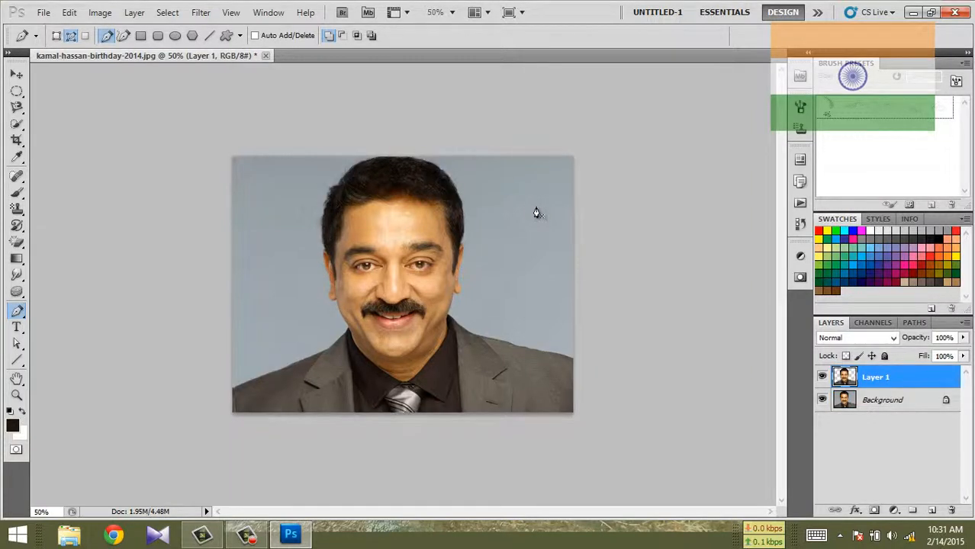
{"action": "left_click", "coordinate": [822, 401]}
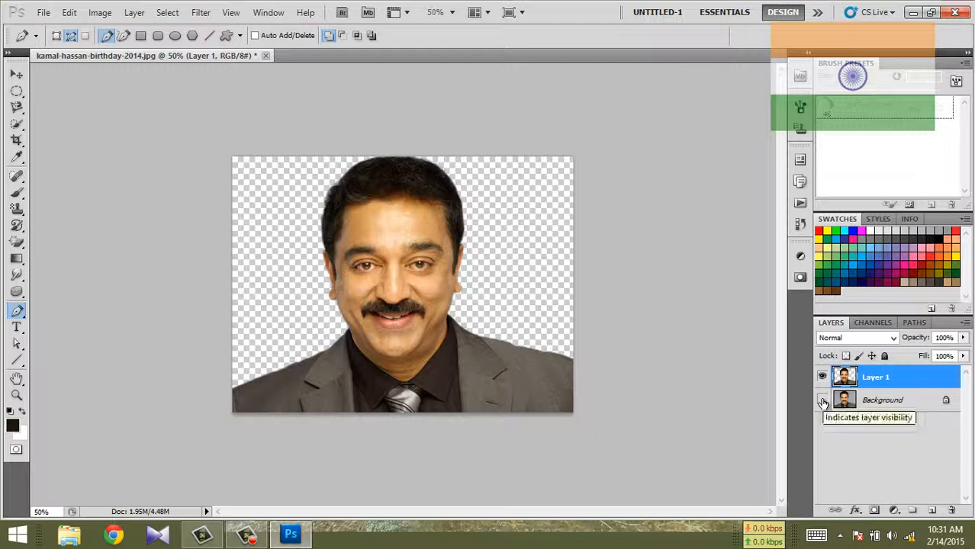
Step: Show the Background layer again and fill it with a vertical white-to-pink linear gradient, white at the top
{"action": "left_click", "coordinate": [860, 403]}
{"action": "left_click", "coordinate": [822, 401]}
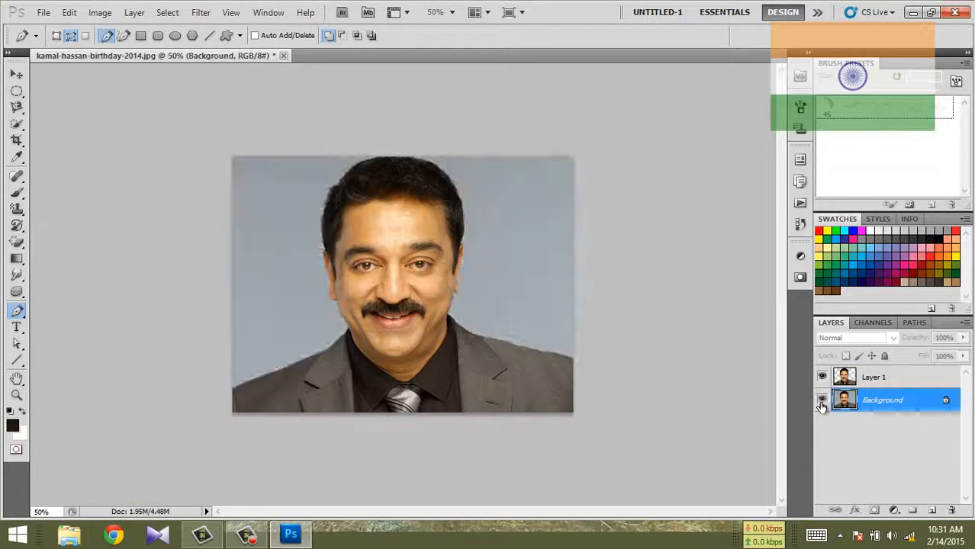
{"action": "left_click", "coordinate": [17, 259]}
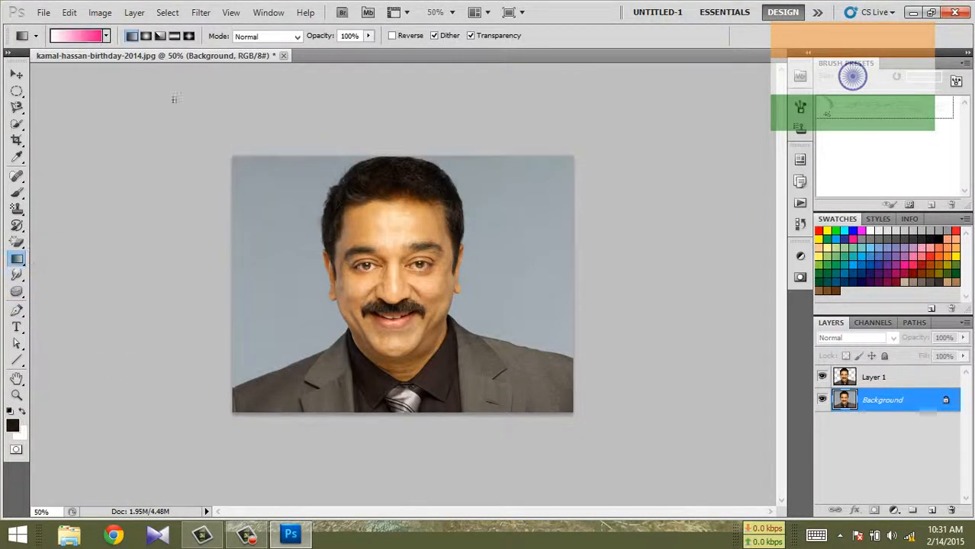
{"action": "left_click_drag", "start_coordinate": [382, 200], "coordinate": [383, 468]}
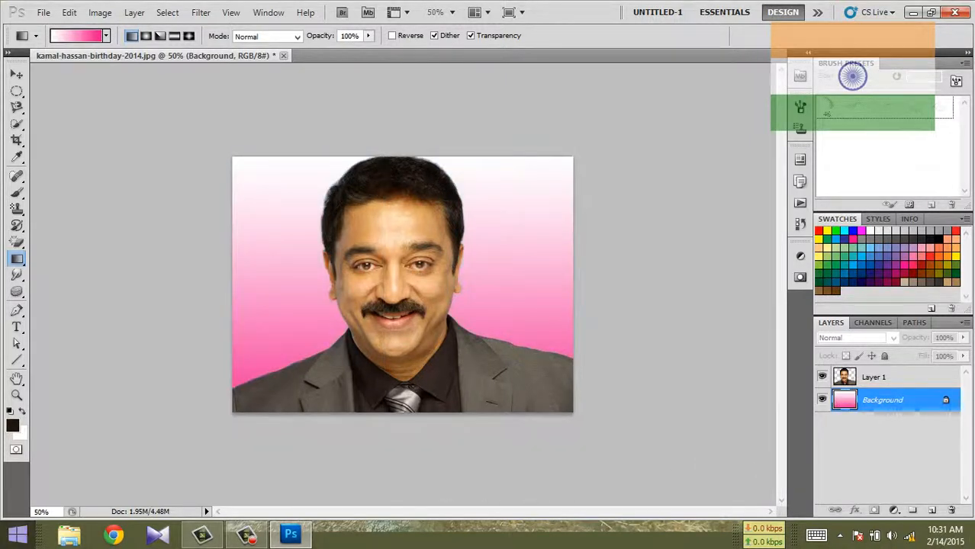